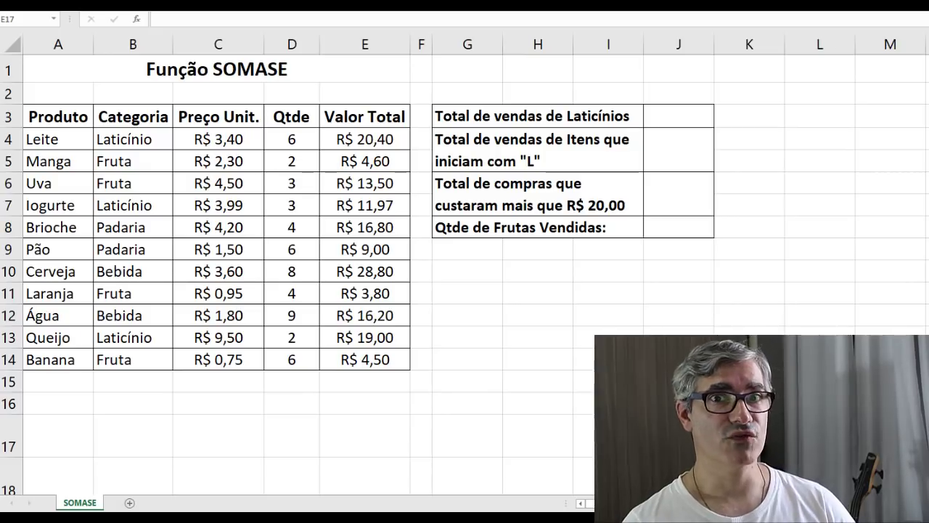
- Bring up the Função SOMASE notes and highlight 'somar valores' and 'atendam a critérios estabelecidos'
mouse_move(290, 517)
left_click(285, 497)
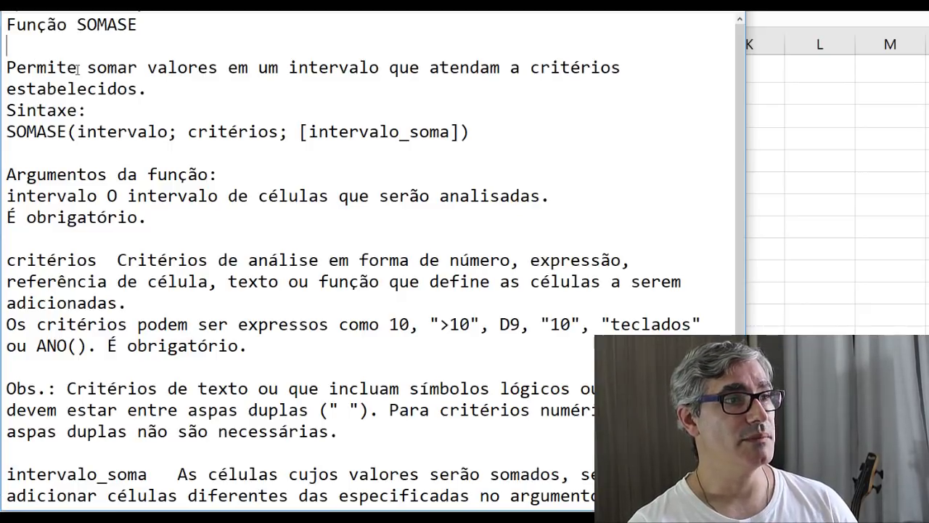
left_click_drag(87, 68, 219, 67)
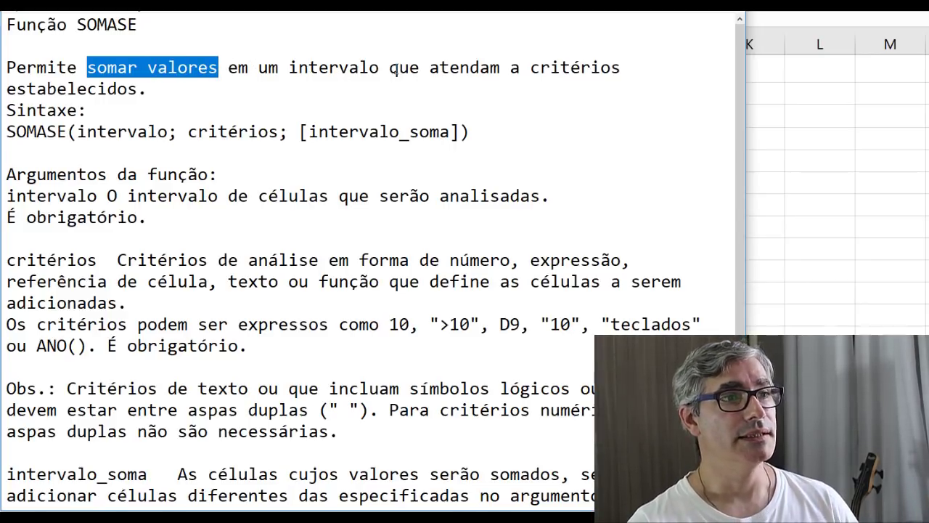
mouse_move(429, 68)
left_mouse_down()
mouse_move(129, 83)
mouse_move(142, 78)
left_mouse_up()
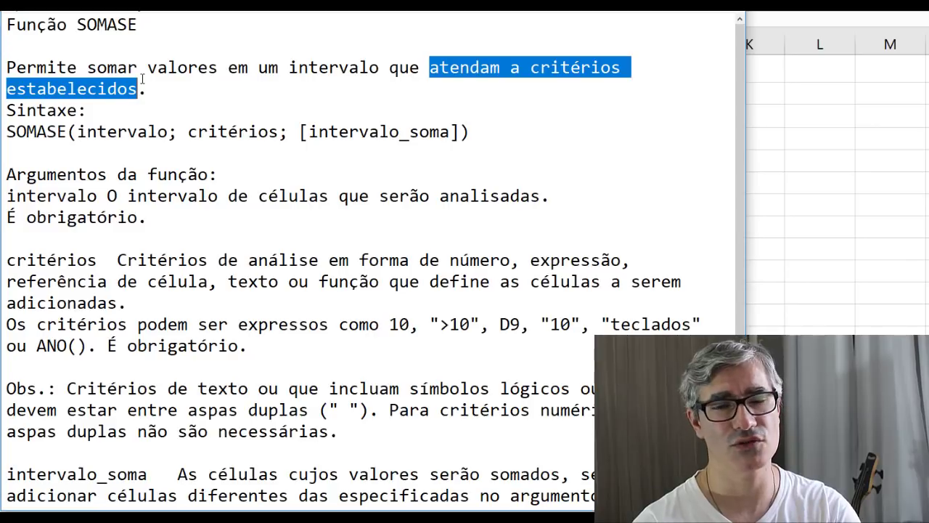
left_click(90, 113)
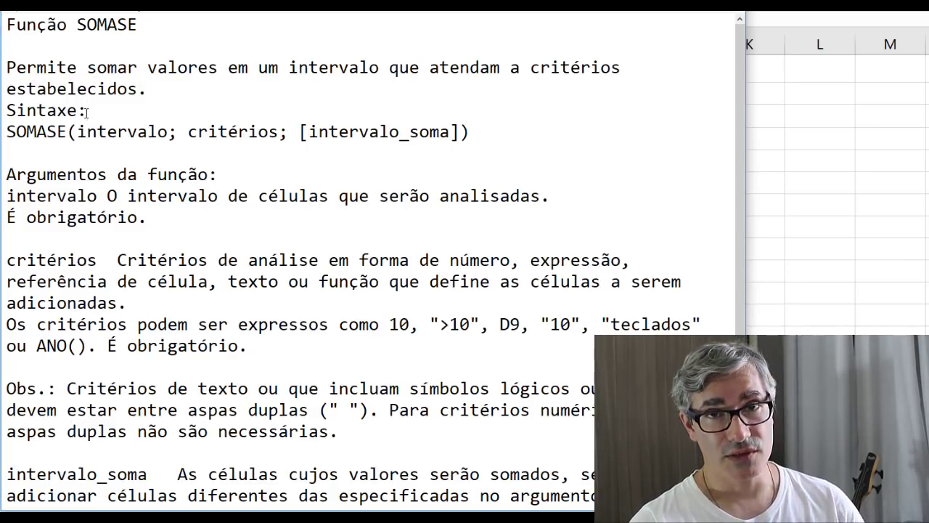
left_click_drag(7, 131, 70, 132)
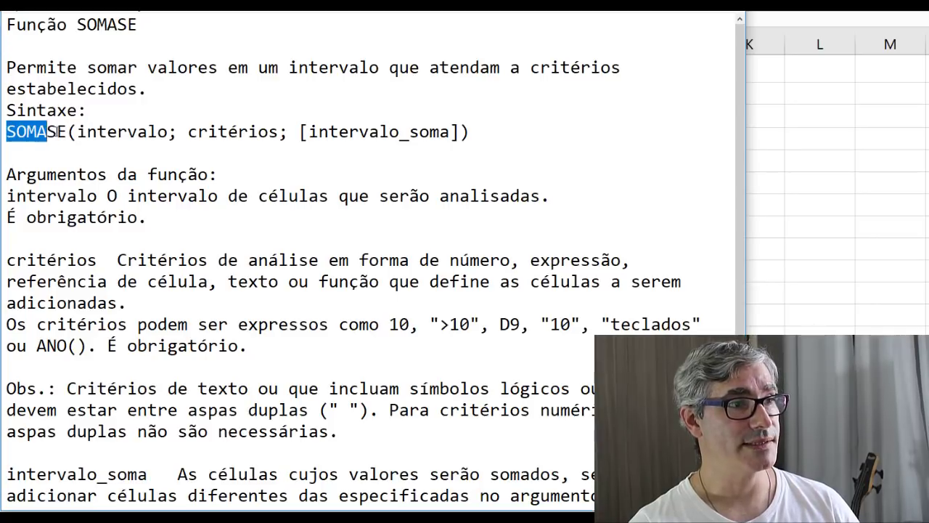
left_click(70, 131)
left_click(117, 132)
left_click_drag(77, 131, 471, 131)
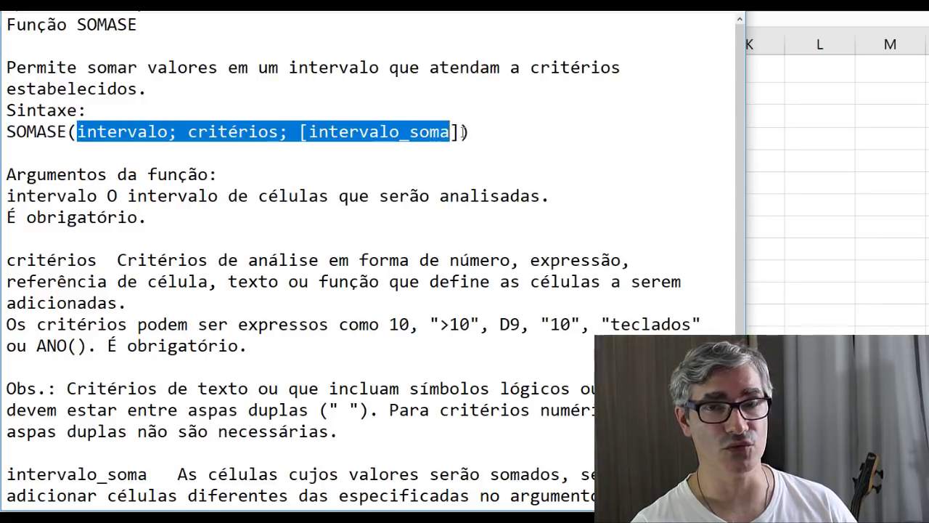
left_click(139, 132)
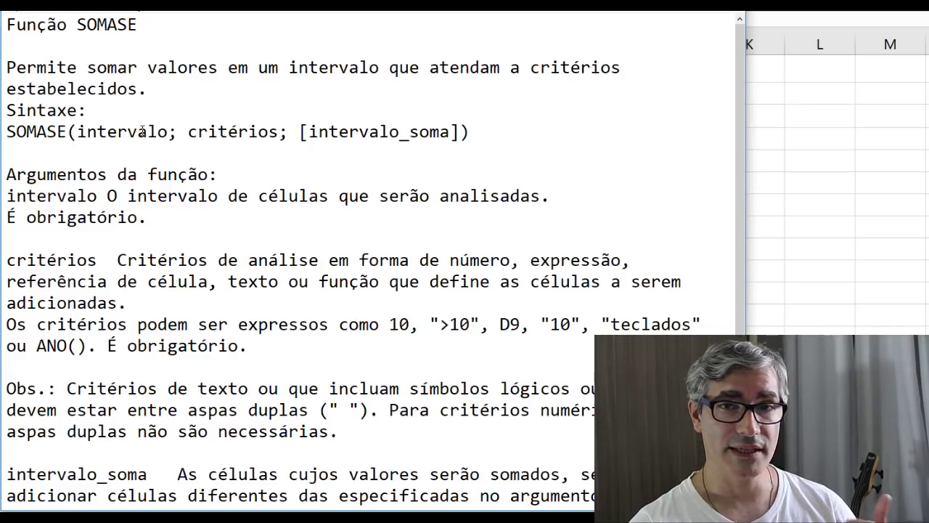
left_click(228, 133)
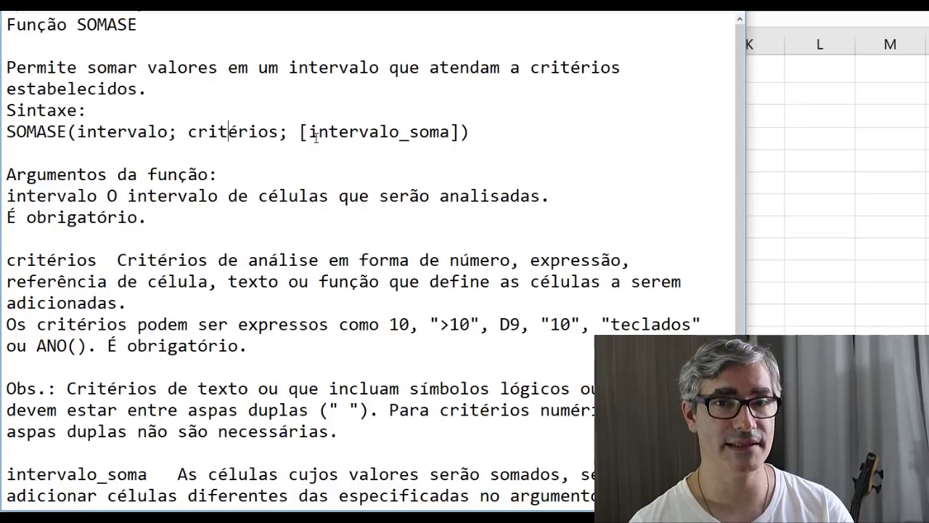
left_click_drag(309, 132, 451, 133)
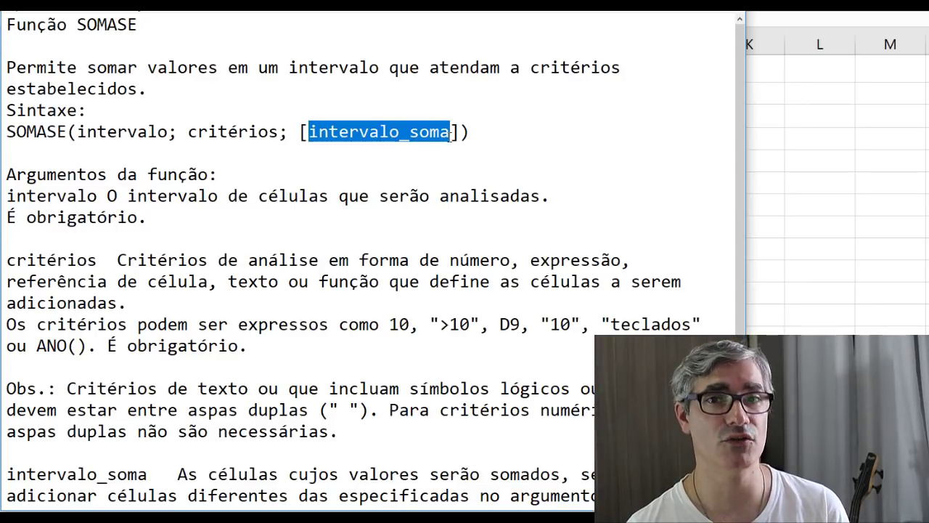
key("Down")
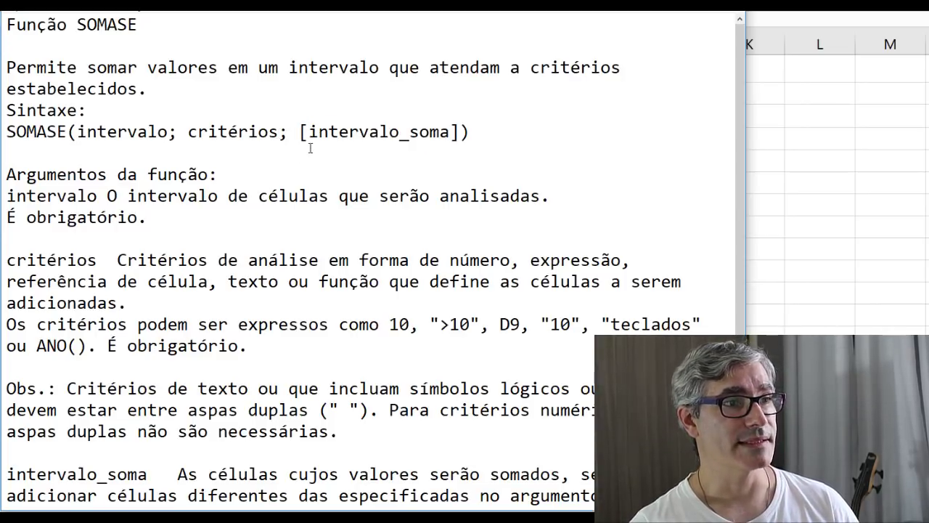
left_click_drag(299, 131, 309, 132)
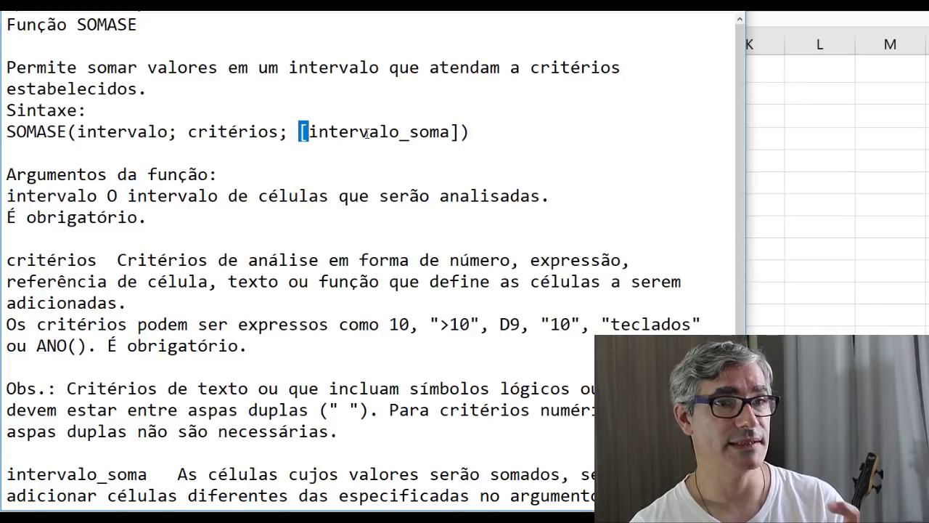
left_click_drag(451, 132, 460, 132)
left_click_drag(298, 131, 318, 131)
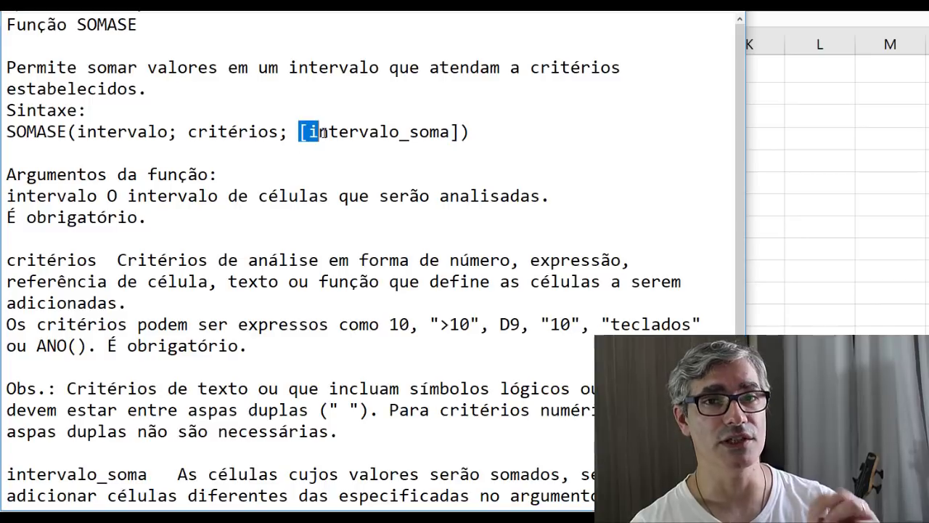
left_click(427, 132)
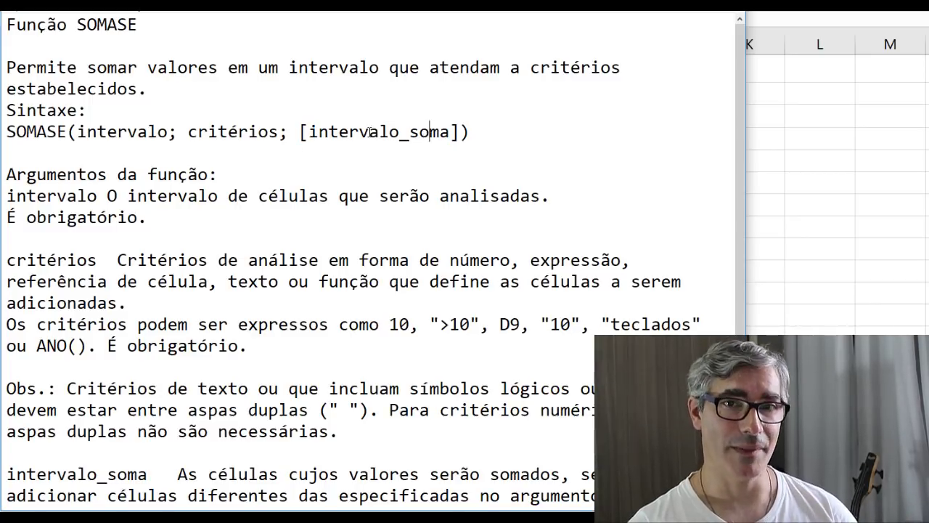
left_click(305, 132)
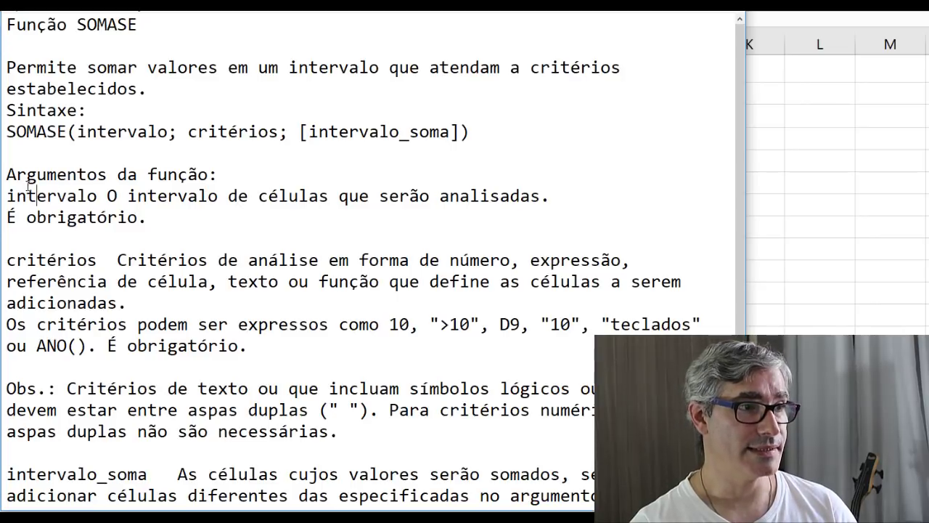
left_click_drag(148, 217, 6, 217)
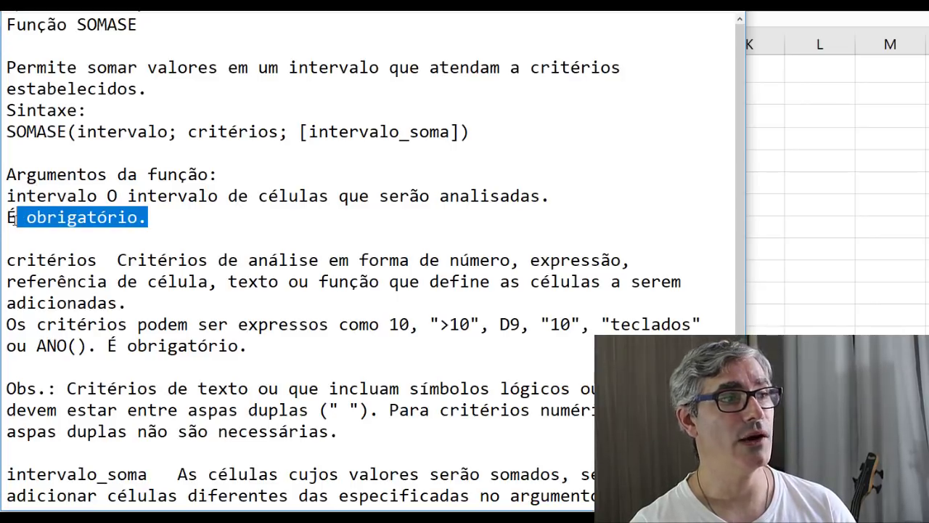
left_click(250, 196)
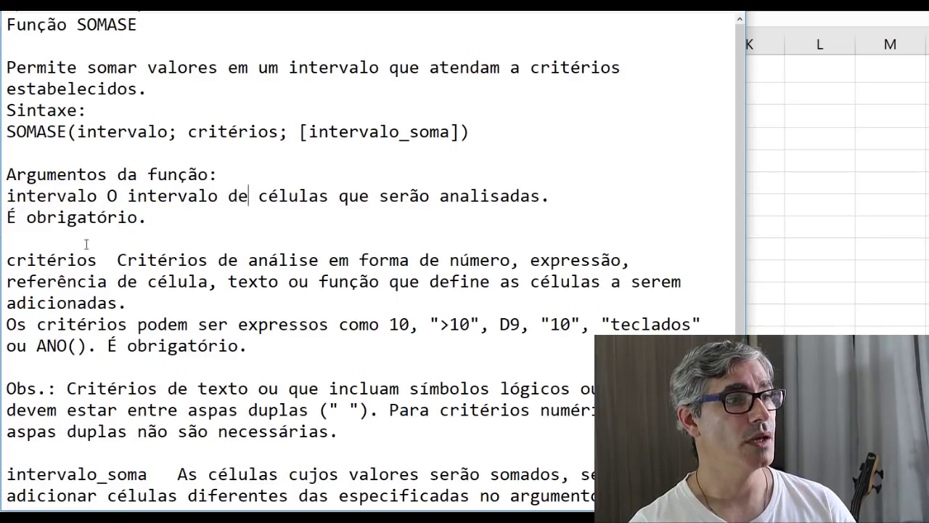
left_click_drag(7, 260, 97, 260)
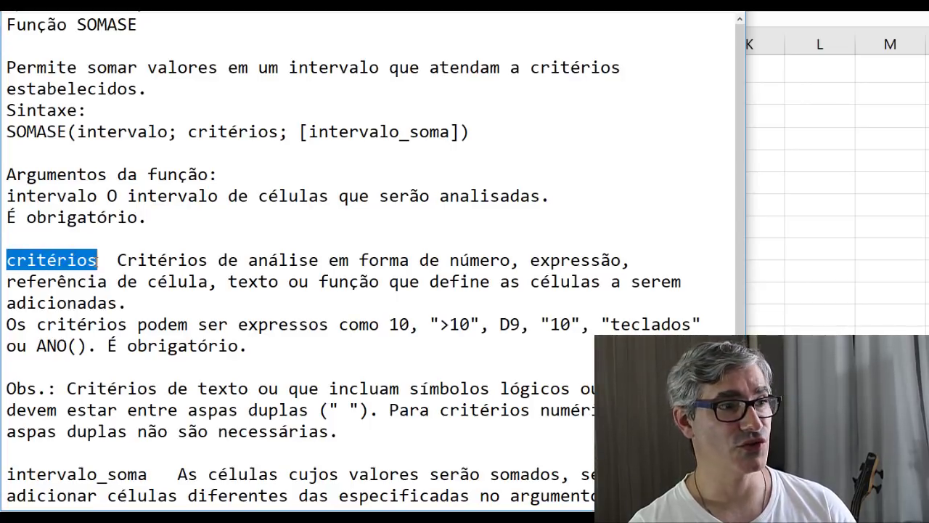
left_click(218, 260)
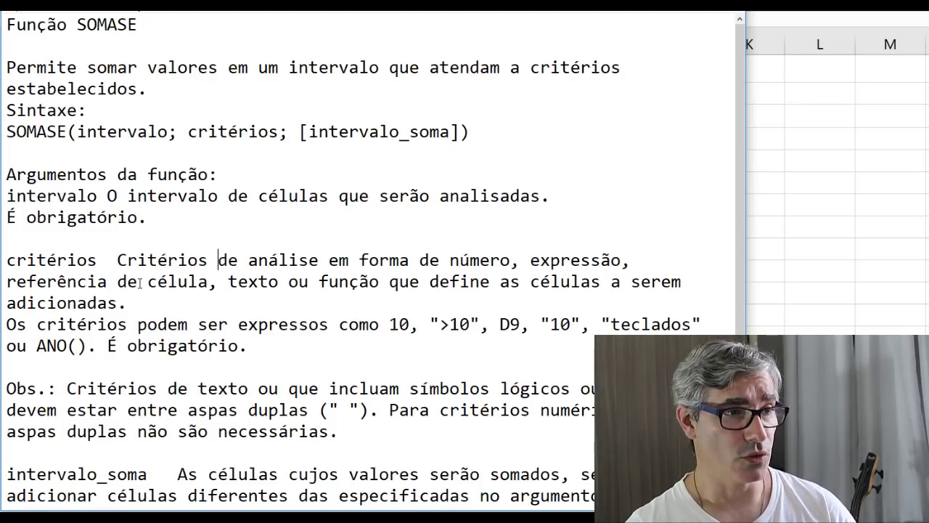
scroll(328, 347, "down", 2)
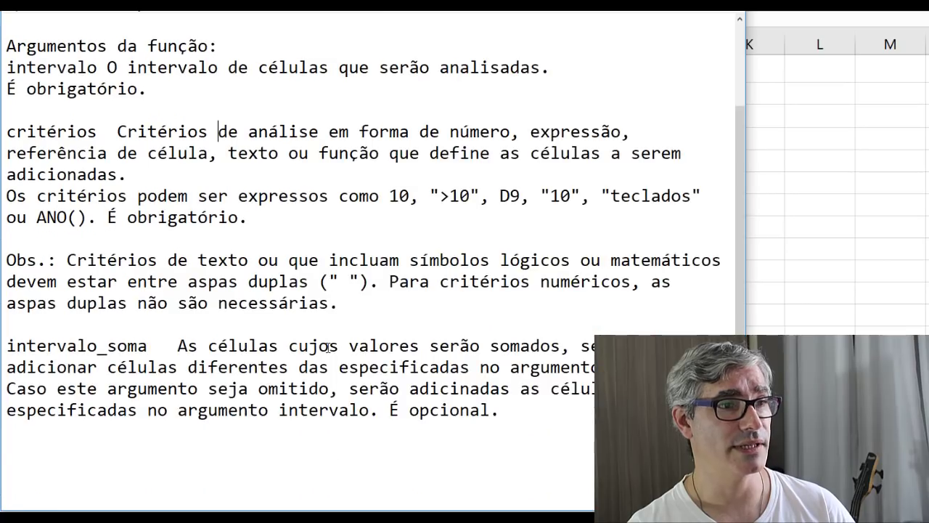
left_click_drag(389, 196, 522, 196)
left_click(471, 196)
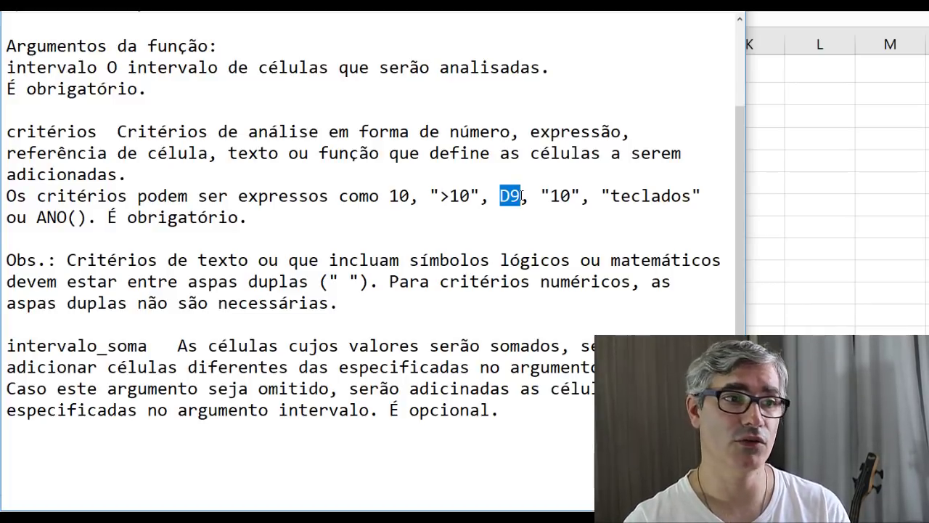
left_click_drag(550, 196, 691, 196)
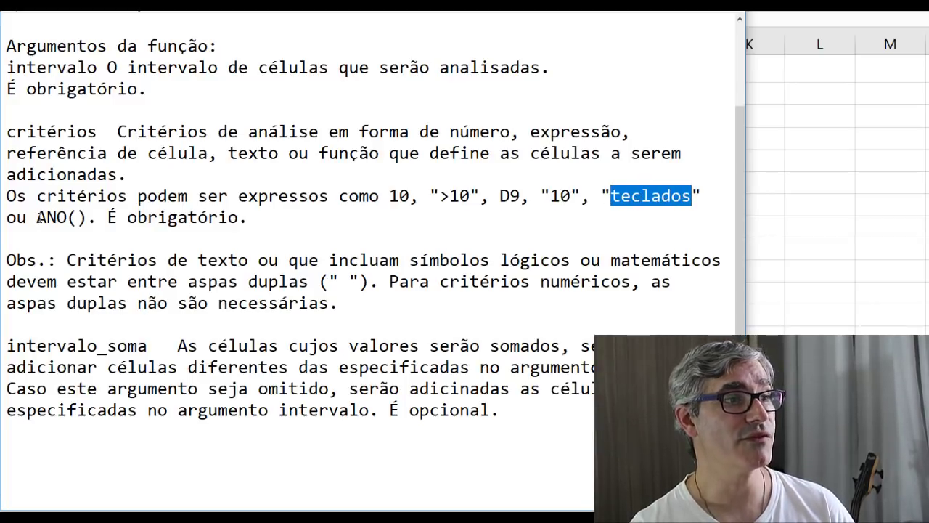
left_click_drag(37, 217, 88, 217)
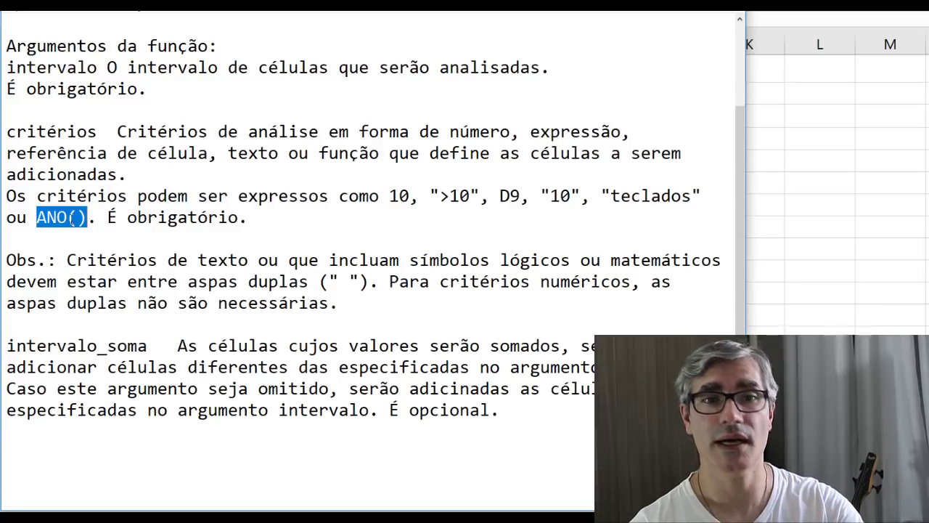
left_click_drag(259, 222, 126, 221)
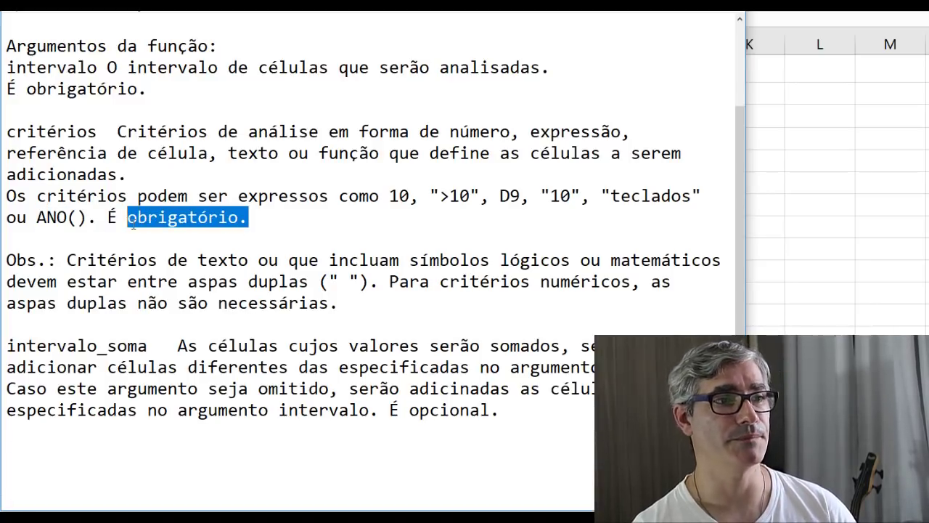
left_click(272, 211)
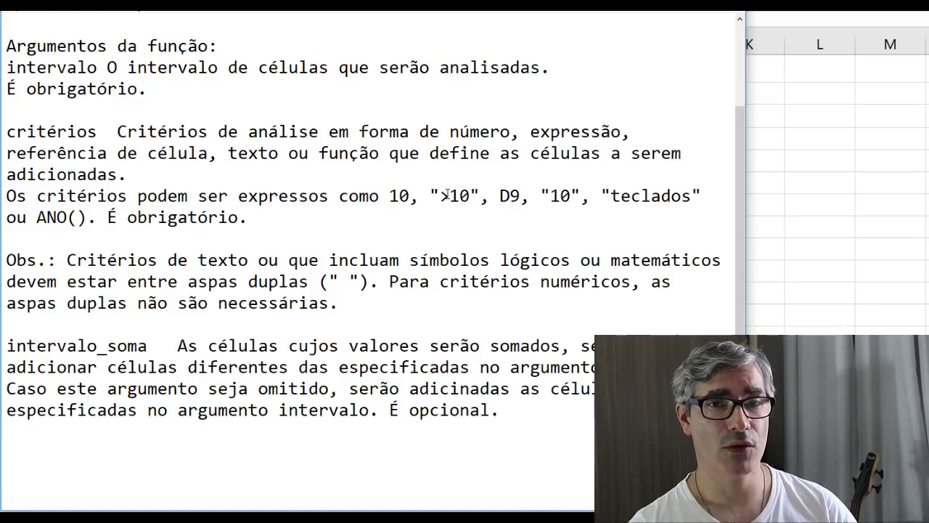
left_click_drag(388, 196, 412, 197)
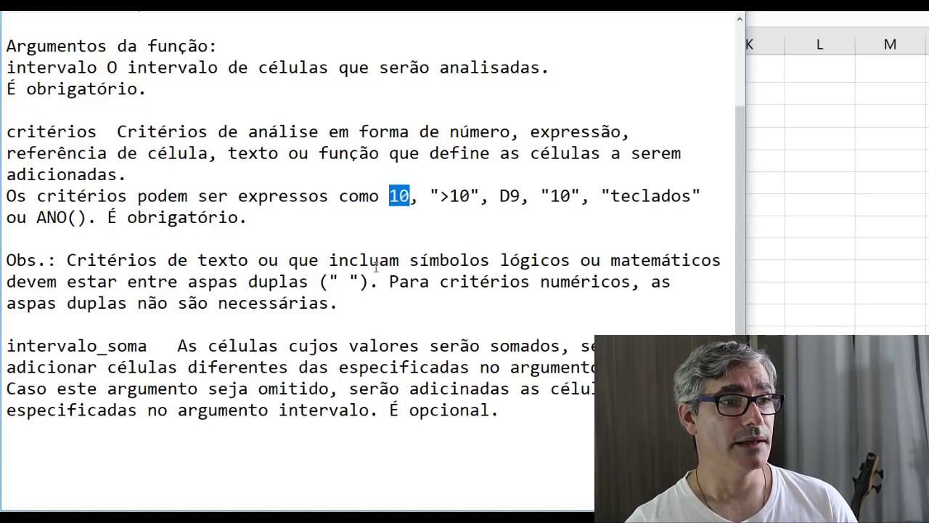
- Highlight the notes on logical or mathematical symbols, double quotes, and the ">10" criterion example
left_click_drag(410, 260, 721, 260)
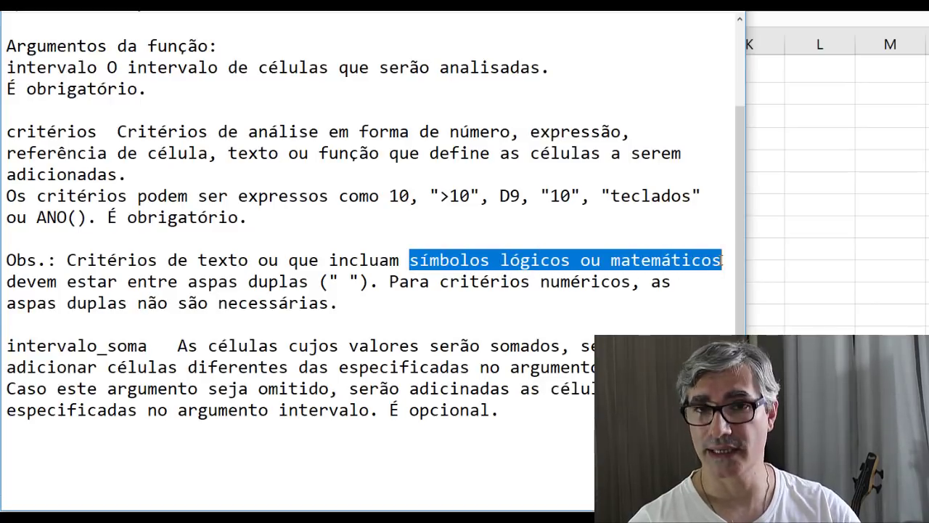
left_click_drag(188, 281, 370, 282)
left_click(414, 276)
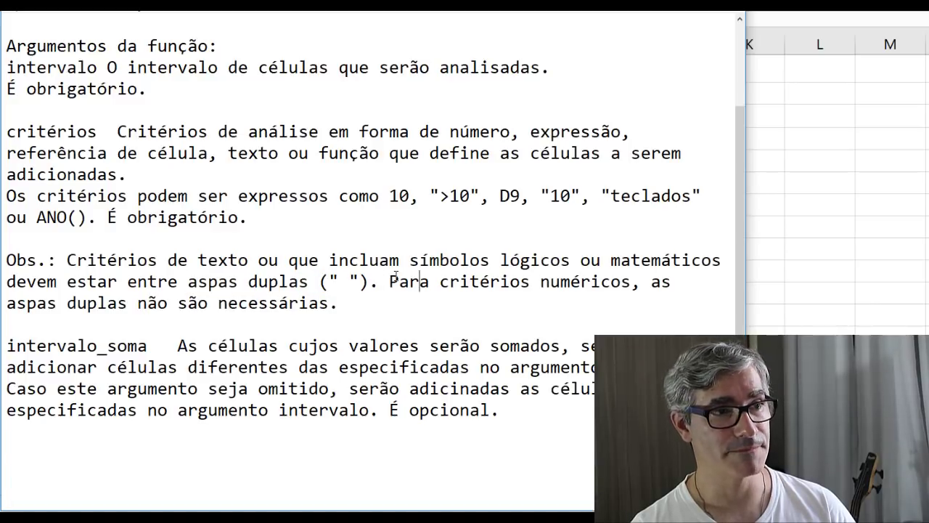
left_click_drag(440, 196, 472, 195)
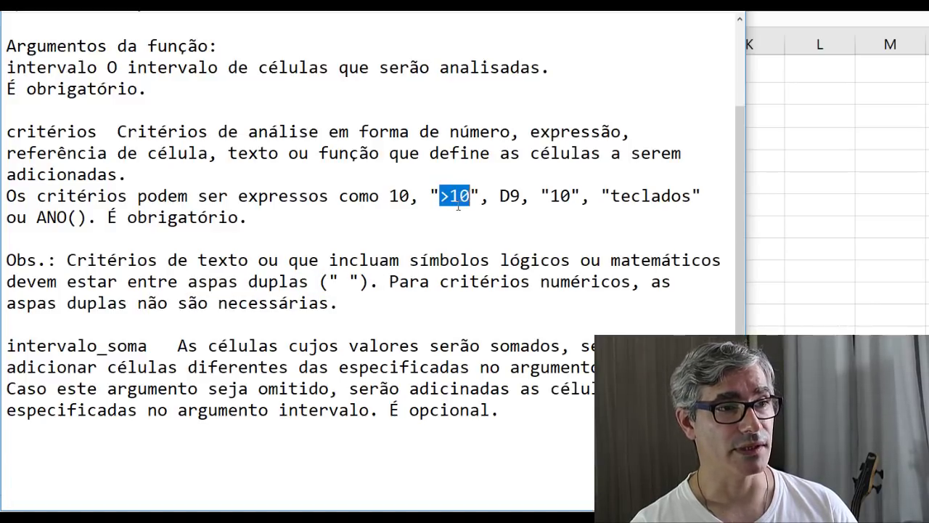
left_click(453, 196)
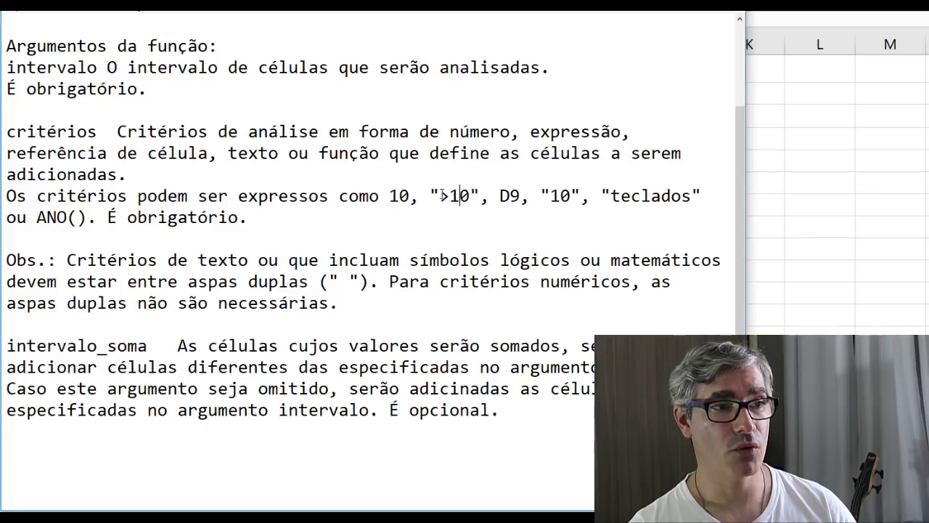
left_click_drag(444, 196, 473, 195)
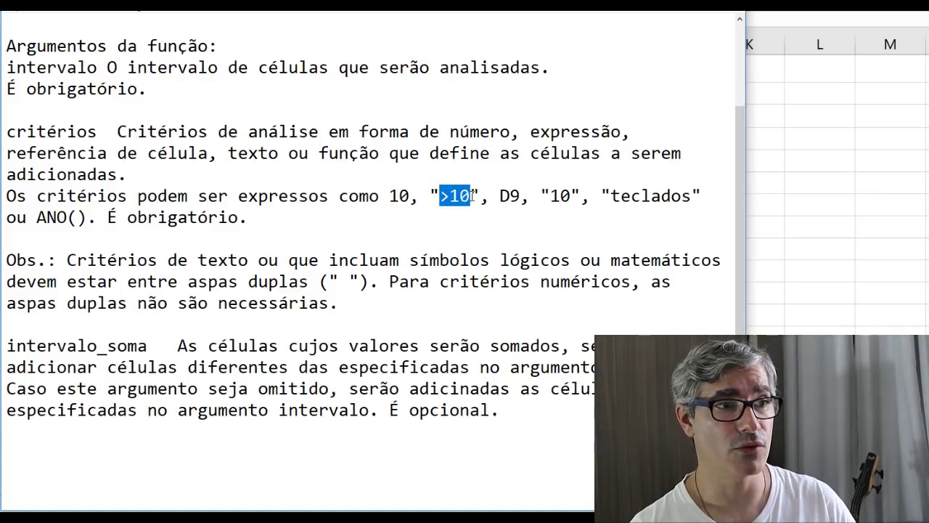
left_click_drag(390, 195, 450, 196)
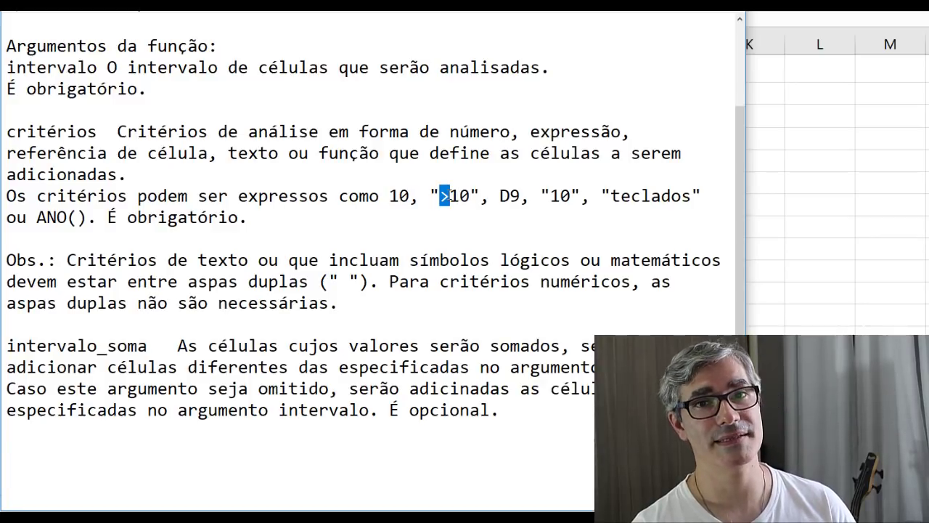
left_click(452, 199)
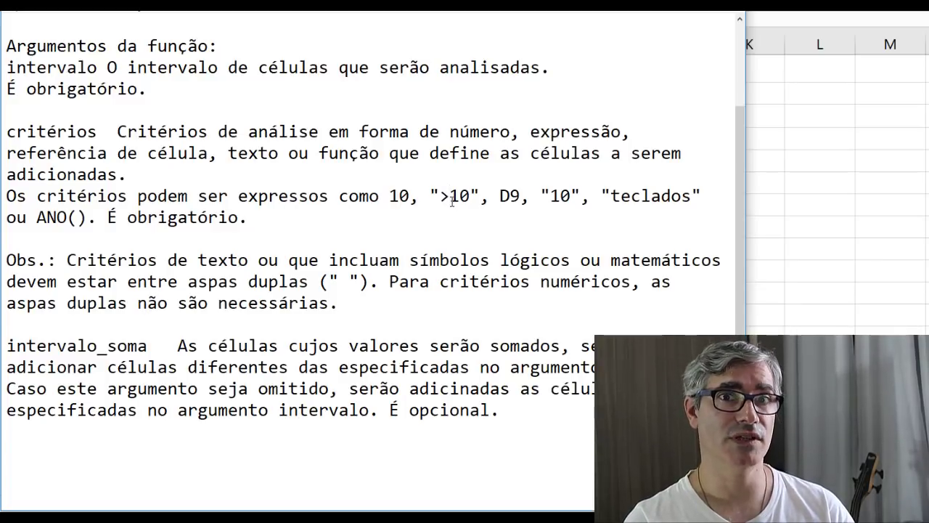
- Highlight the quoted ">10" criterion and the 10, D9 and ANO() criterion examples
left_click_drag(439, 196, 473, 196)
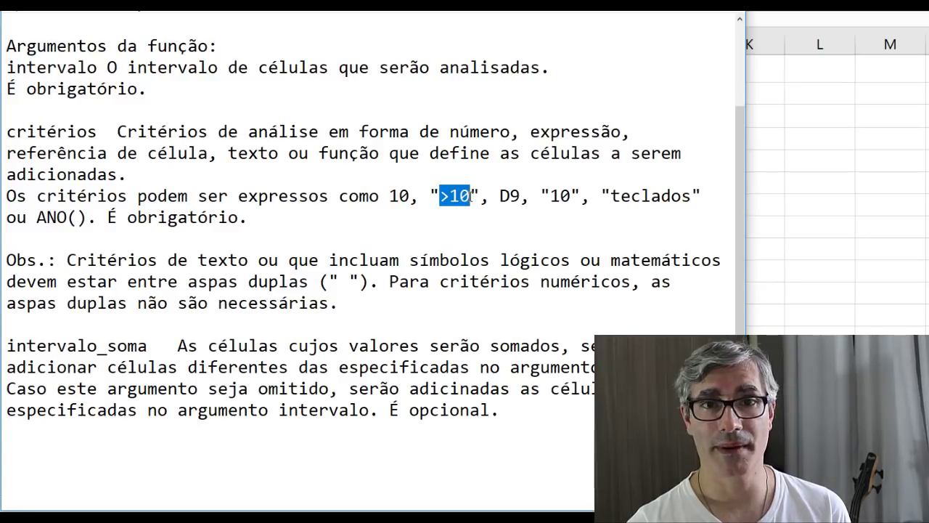
left_click(433, 196)
left_click_drag(433, 196, 479, 196)
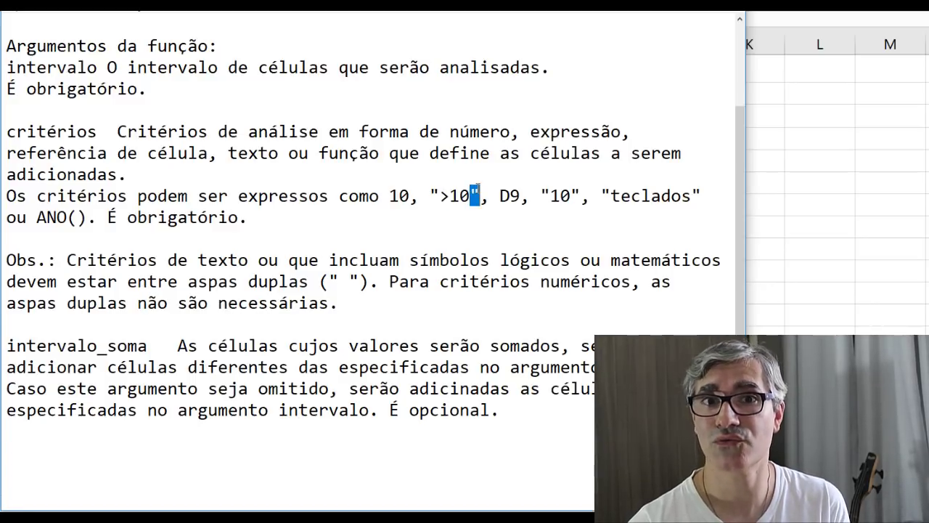
left_click(472, 197)
left_click_drag(463, 195, 483, 206)
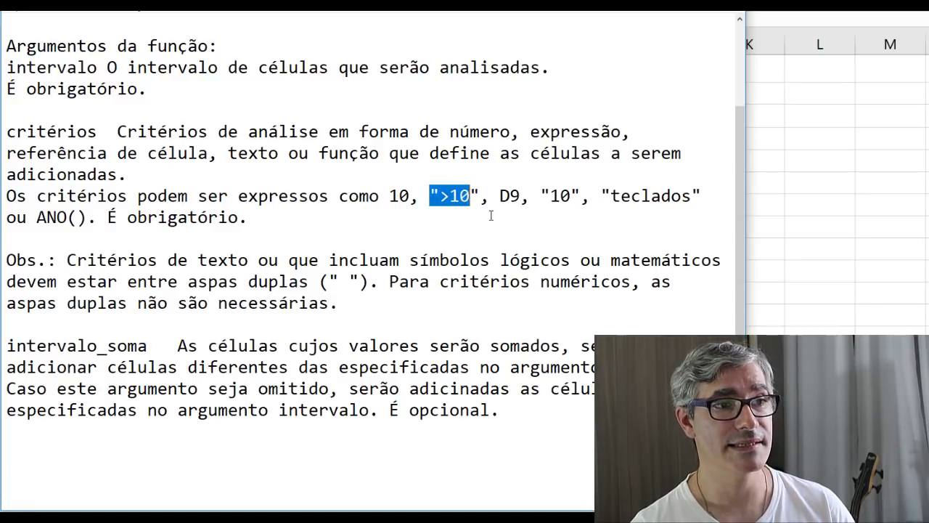
left_click(475, 193)
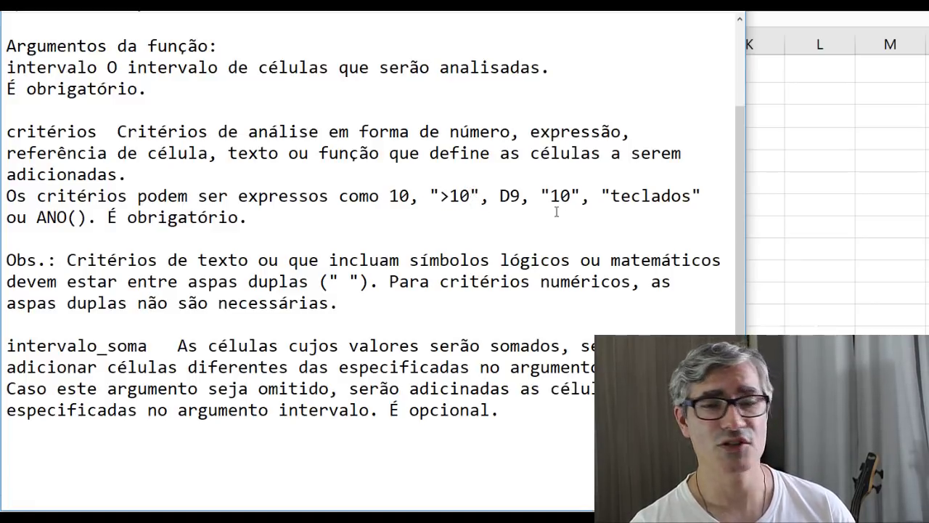
left_click_drag(389, 196, 409, 196)
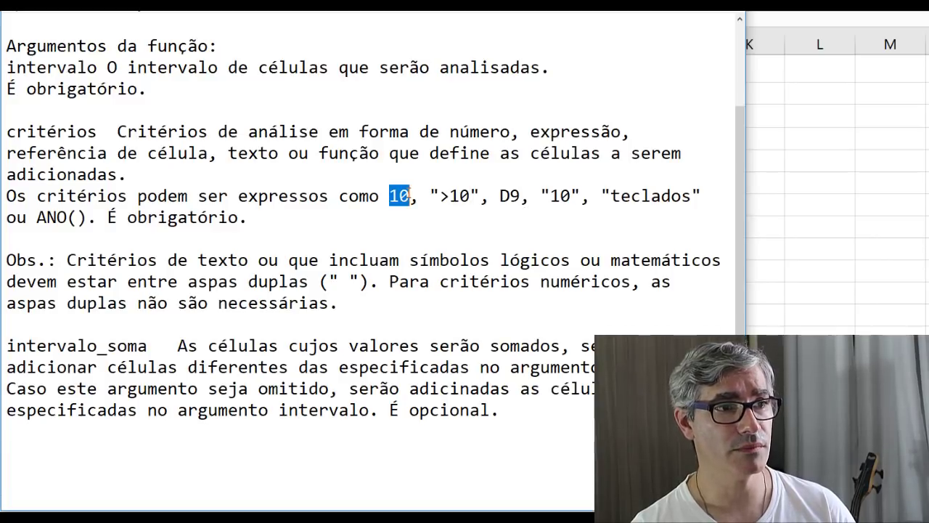
left_click_drag(501, 196, 516, 195)
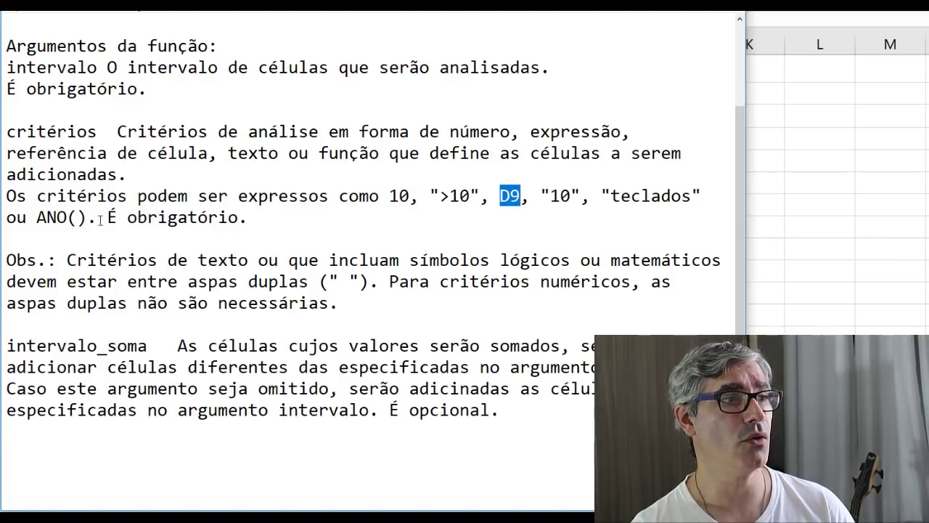
left_click_drag(37, 217, 87, 217)
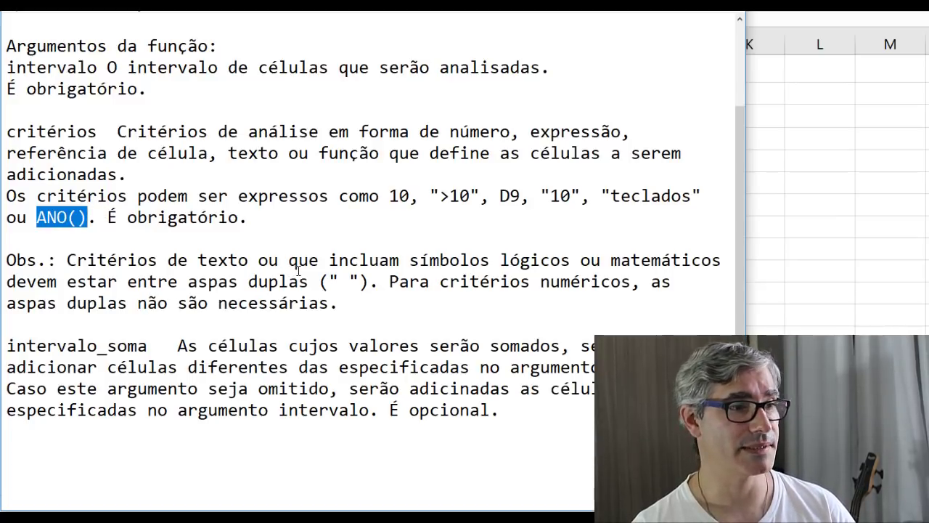
- Review the intervalo argument description and the optional-argument note, then return to the Excel sheet
scroll(230, 328, "down", 1)
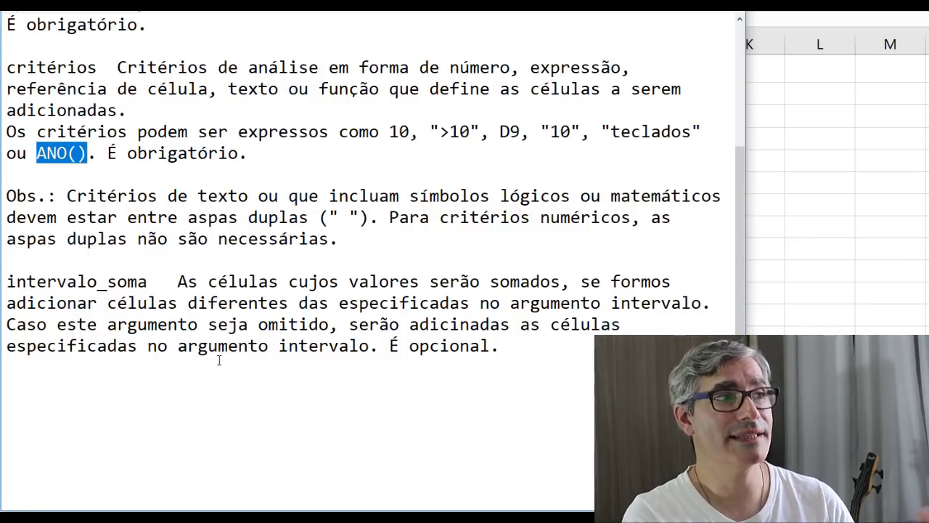
scroll(219, 360, "up", 2)
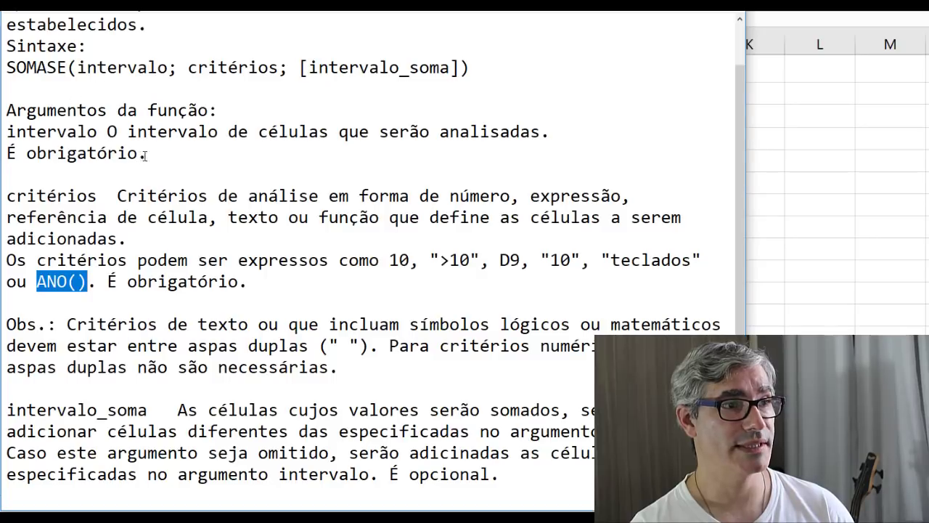
left_click_drag(147, 154, 7, 134)
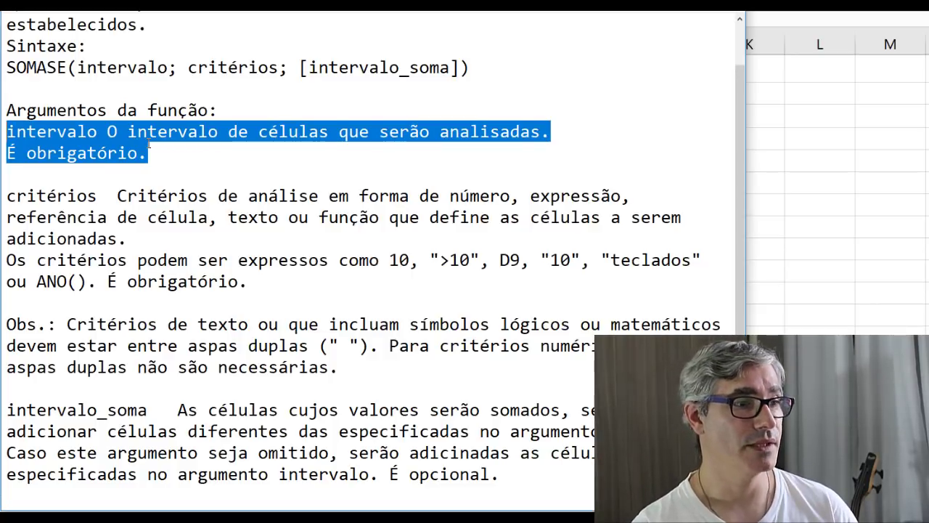
scroll(148, 144, "down", 2)
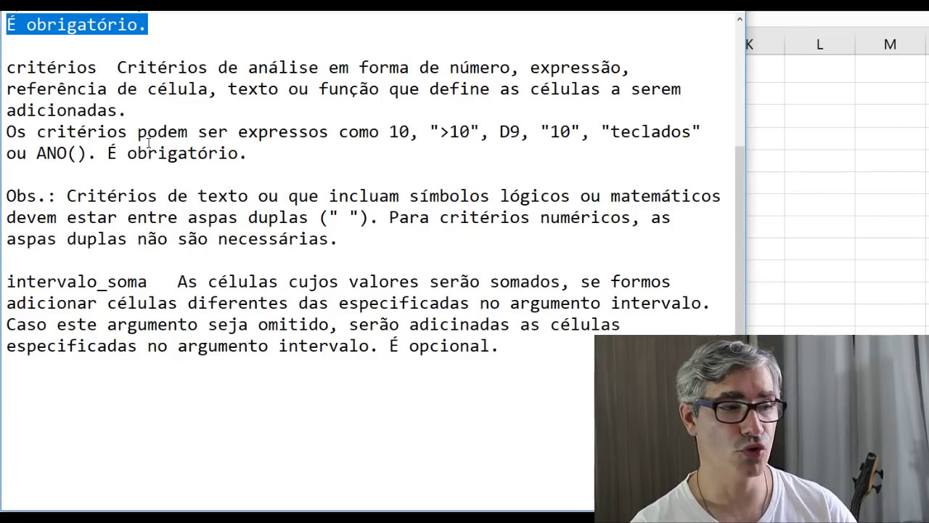
left_click(128, 280)
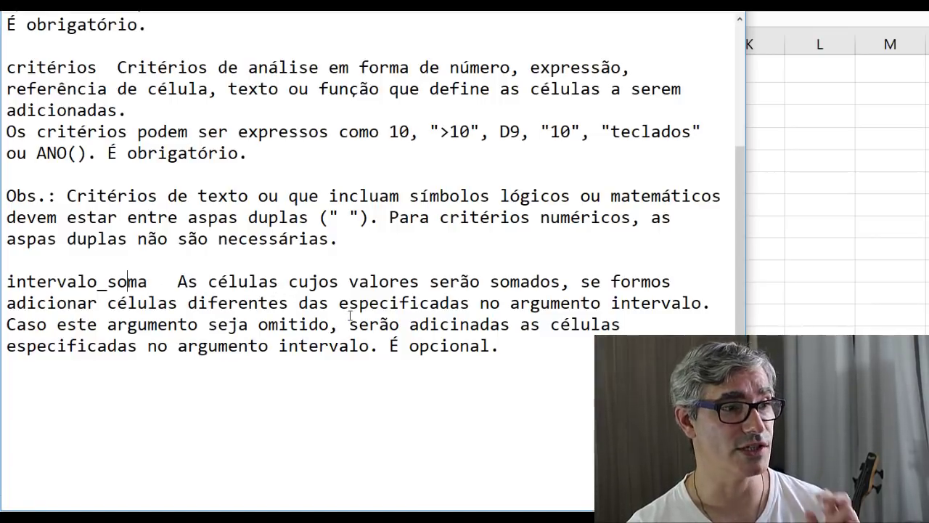
left_click_drag(177, 325, 328, 324)
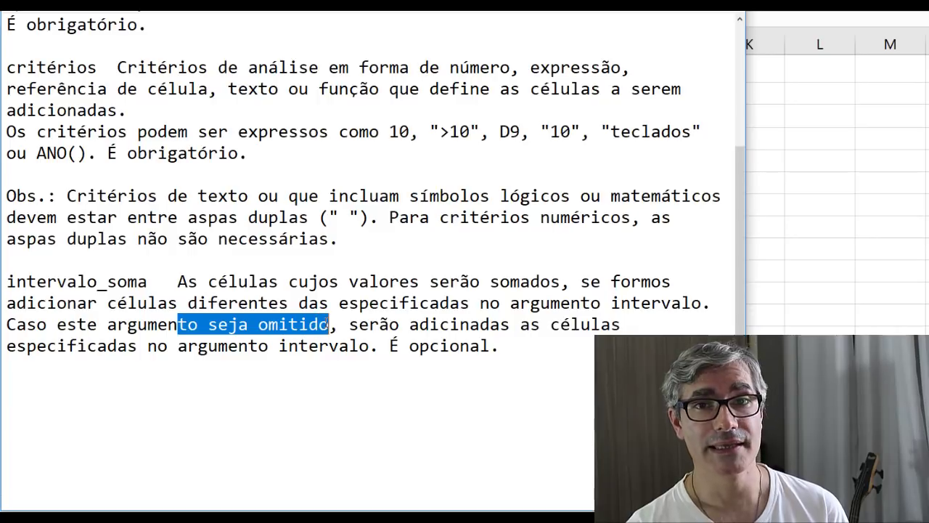
scroll(280, 290, "up", 2)
scroll(280, 291, "up", 1)
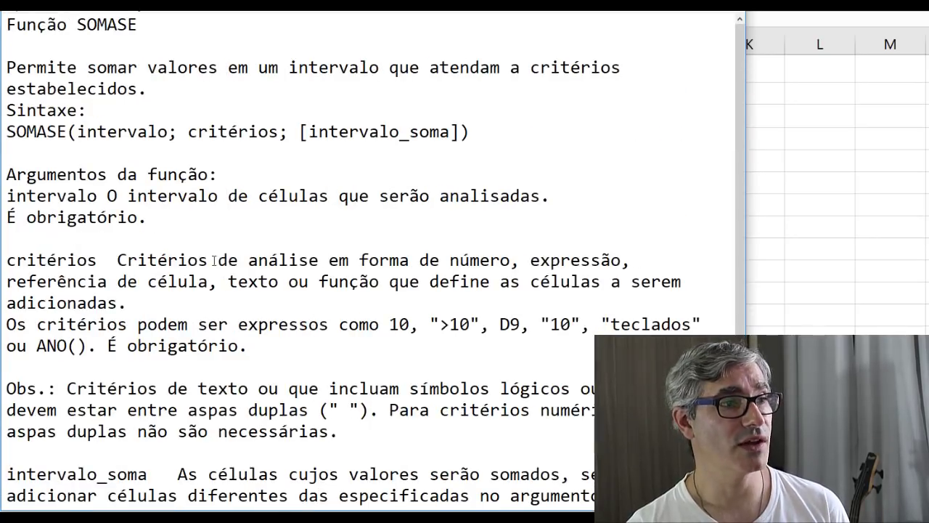
left_click_drag(160, 218, 7, 195)
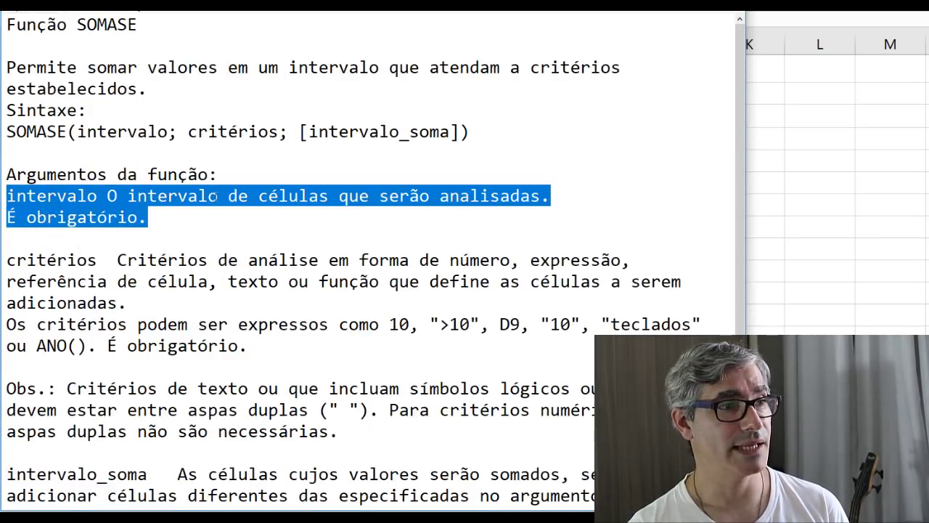
left_click(127, 131)
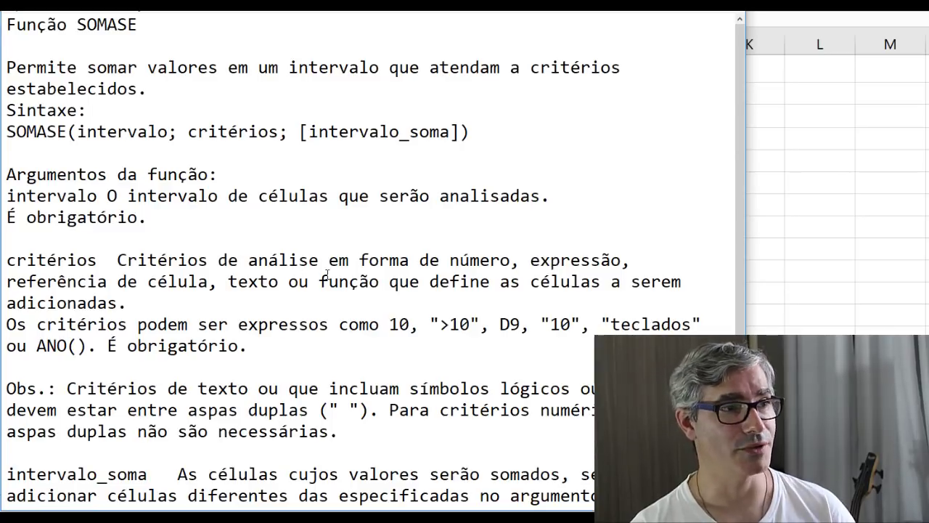
scroll(352, 324, "down", 2)
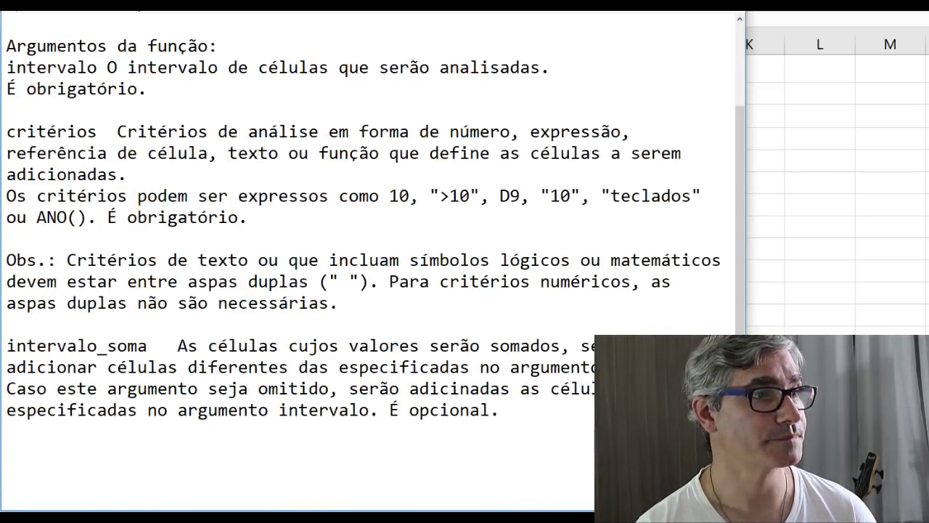
key("alt+Tab")
- Look over the table's Produto, Categoria, price, Qtde and Valor Total columns
left_click(520, 355)
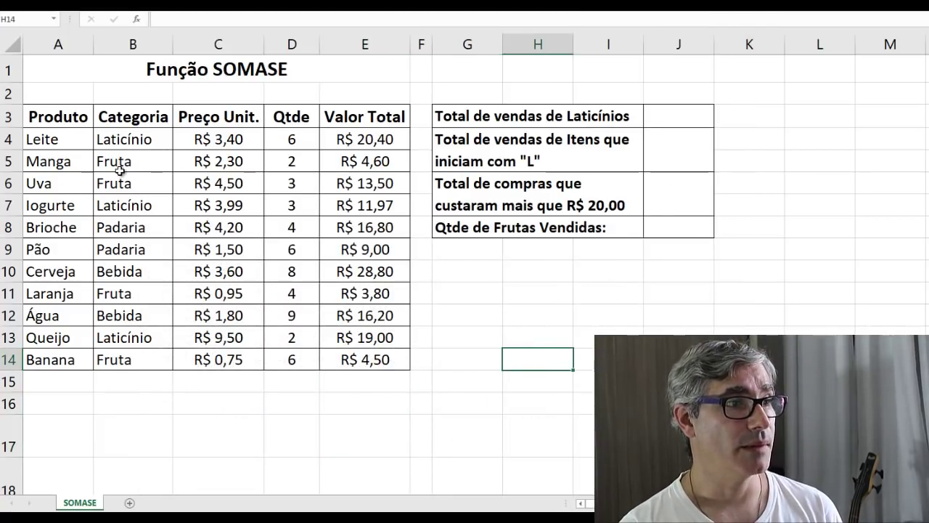
left_click_drag(58, 116, 78, 354)
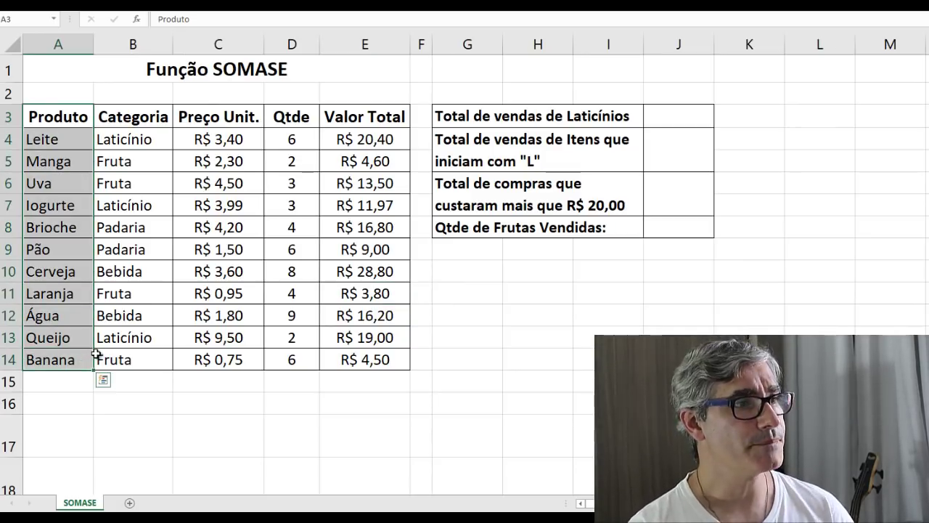
left_click(137, 120)
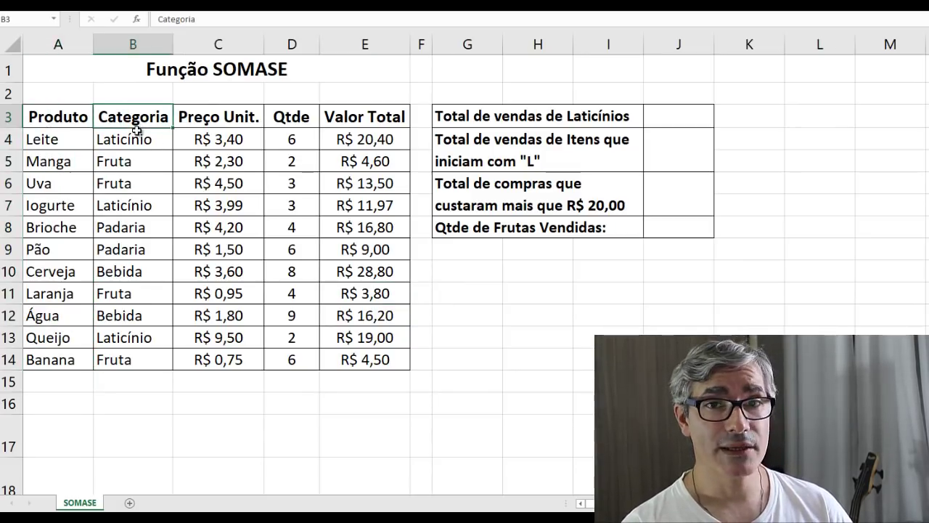
key("Down")
key("Down")
left_click(152, 231)
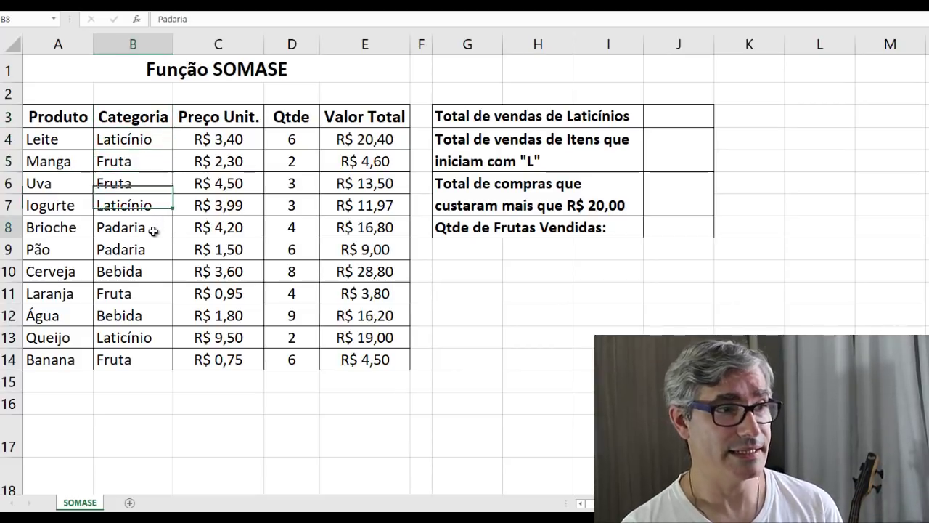
left_click(139, 274)
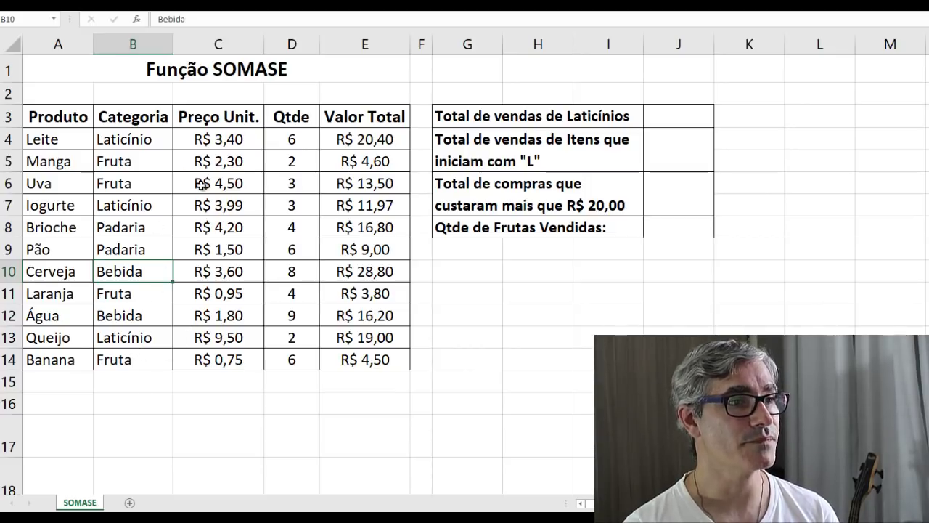
left_click_drag(218, 140, 229, 363)
left_click_drag(291, 139, 290, 356)
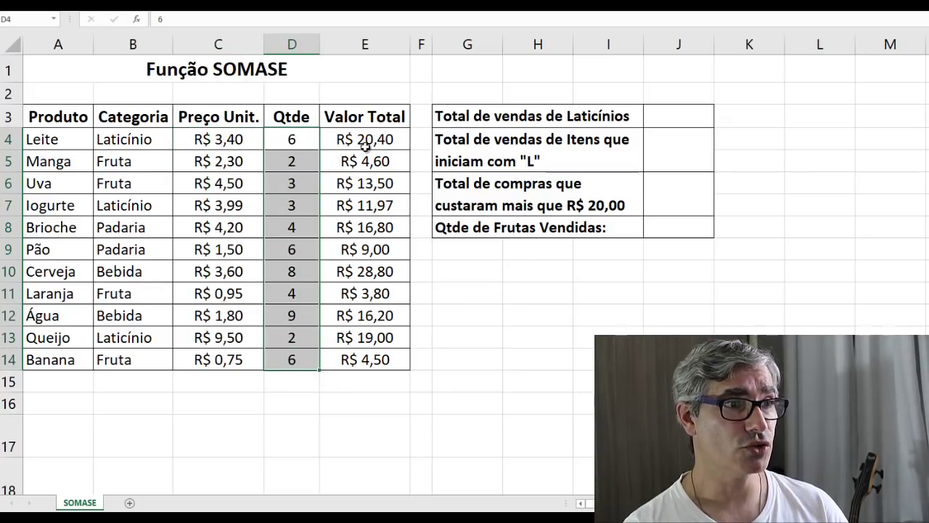
left_click_drag(365, 139, 372, 357)
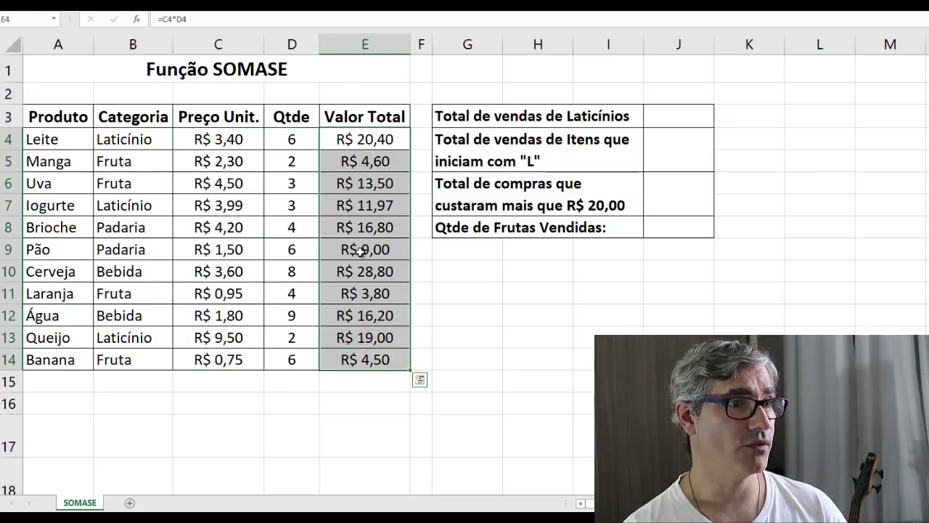
- Inspect Leite's row and E4's formula =C4*D4 without changing it
left_click(56, 145)
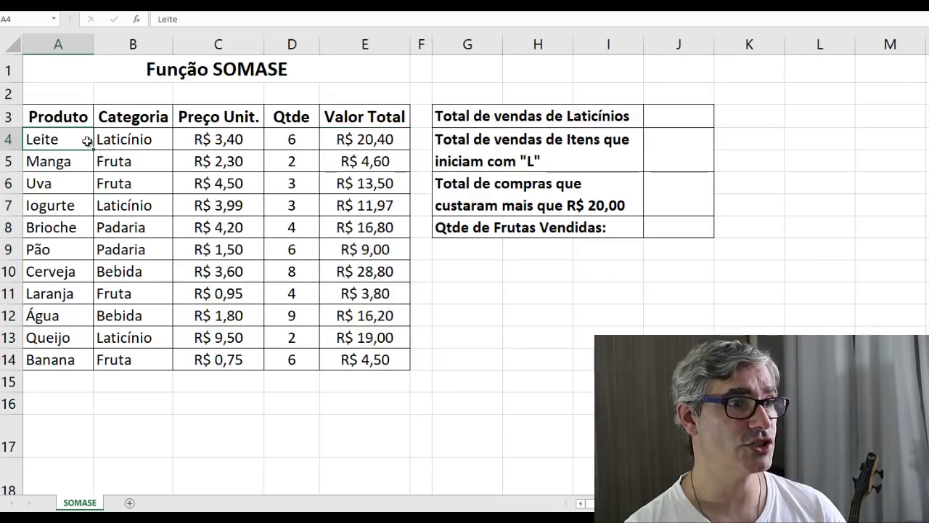
left_click(293, 139)
left_click(226, 139)
left_click(366, 140)
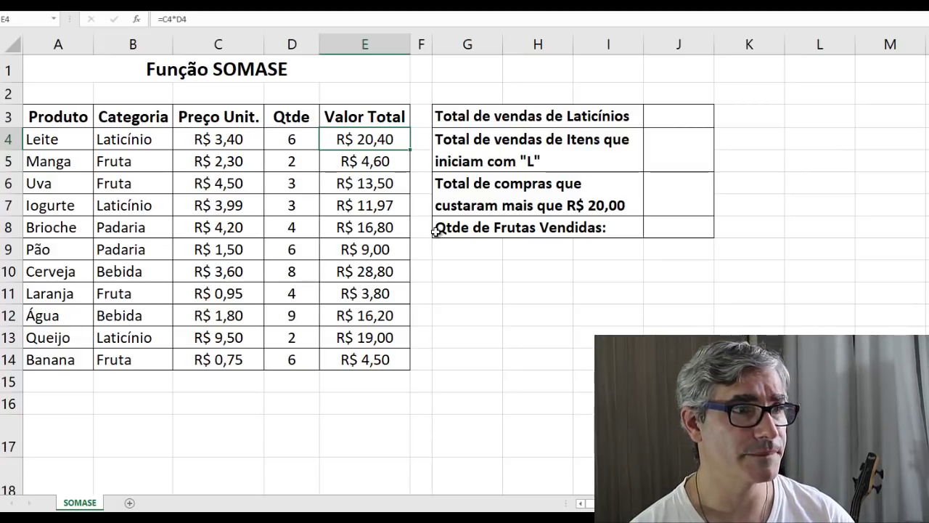
key("F2")
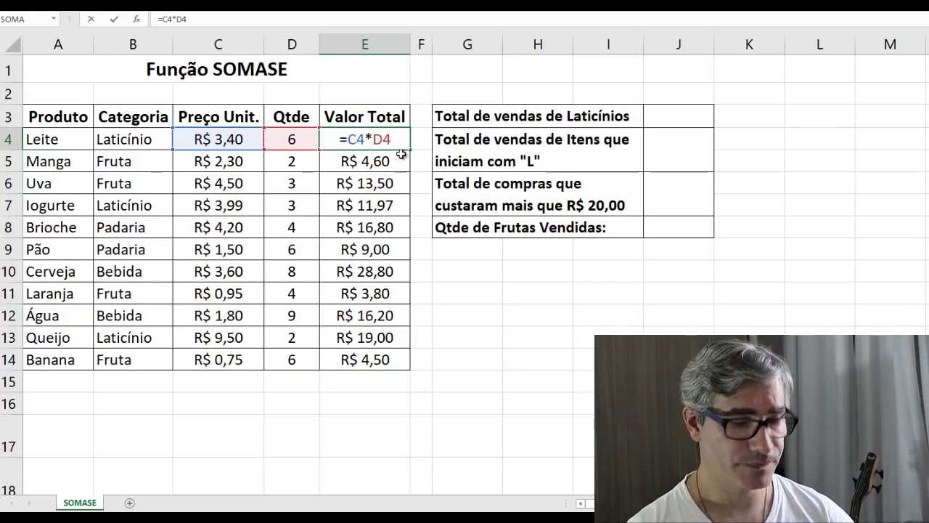
key("Return")
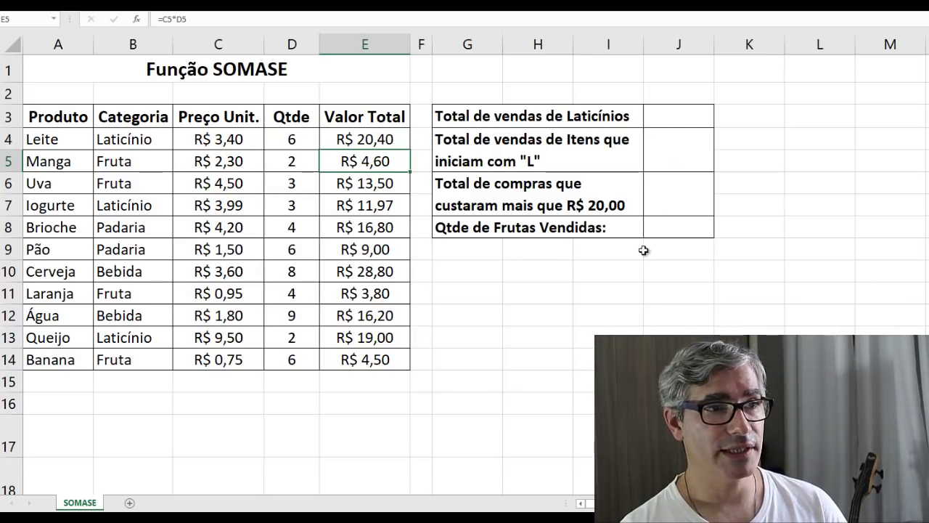
left_click(536, 118)
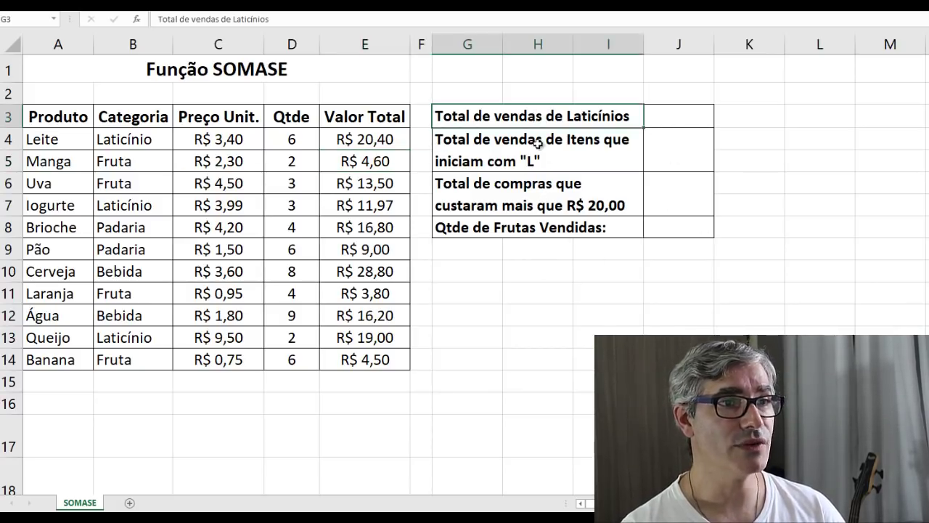
left_click(543, 152)
left_click(546, 198)
left_click(571, 230)
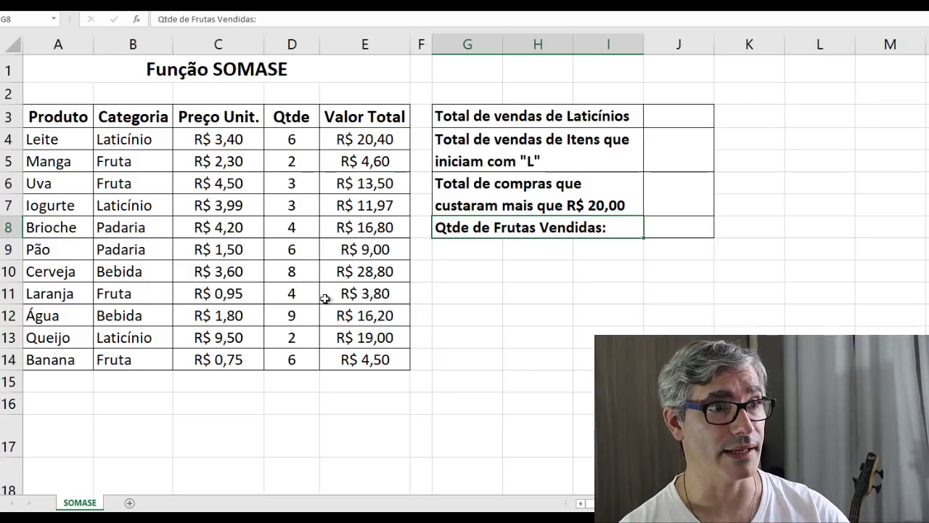
left_click(477, 119)
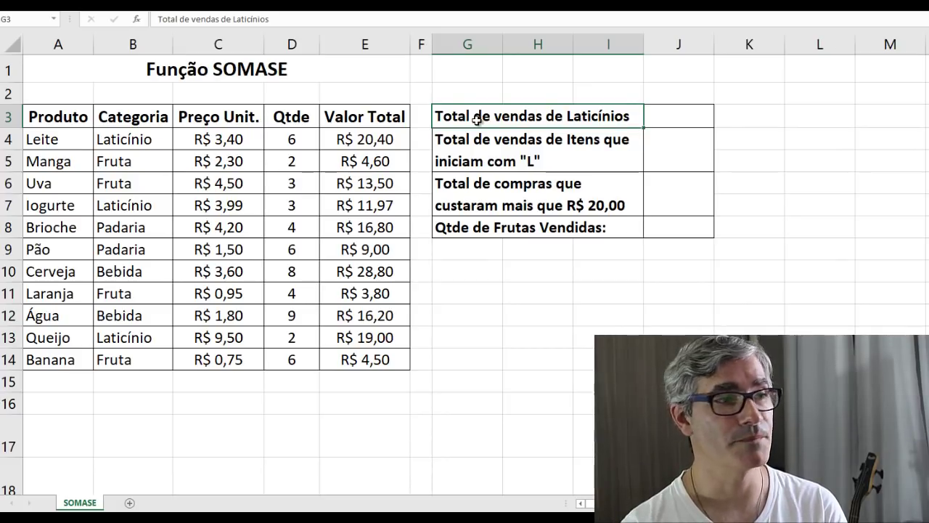
left_click(158, 142)
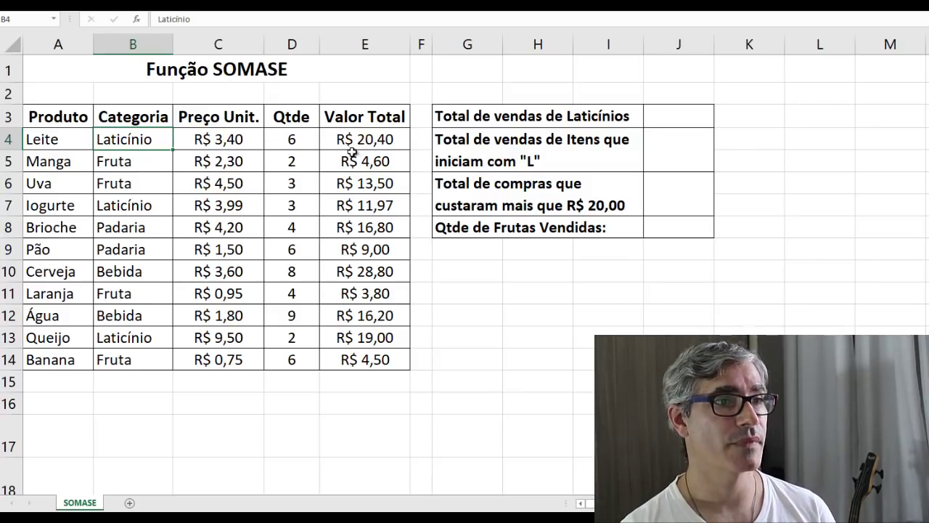
left_click(514, 124)
left_click(679, 116)
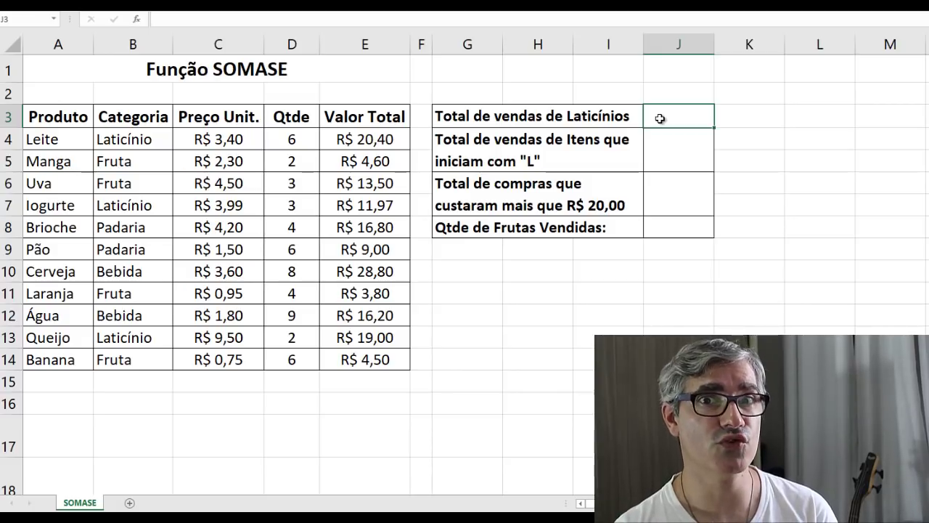
- Enter =SOMASE(B4:B14;"Laticínio";E4:E14) in J3 to total dairy sales
type("=")
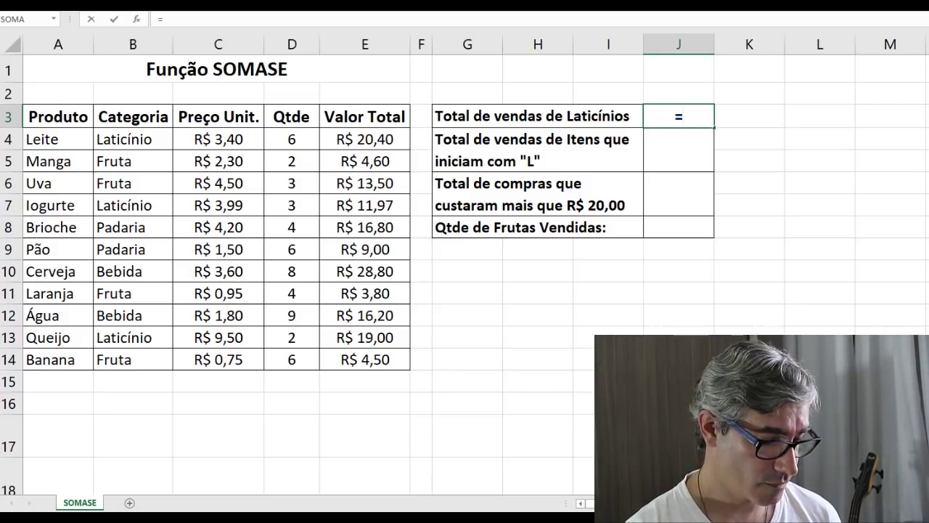
type("SOMASE")
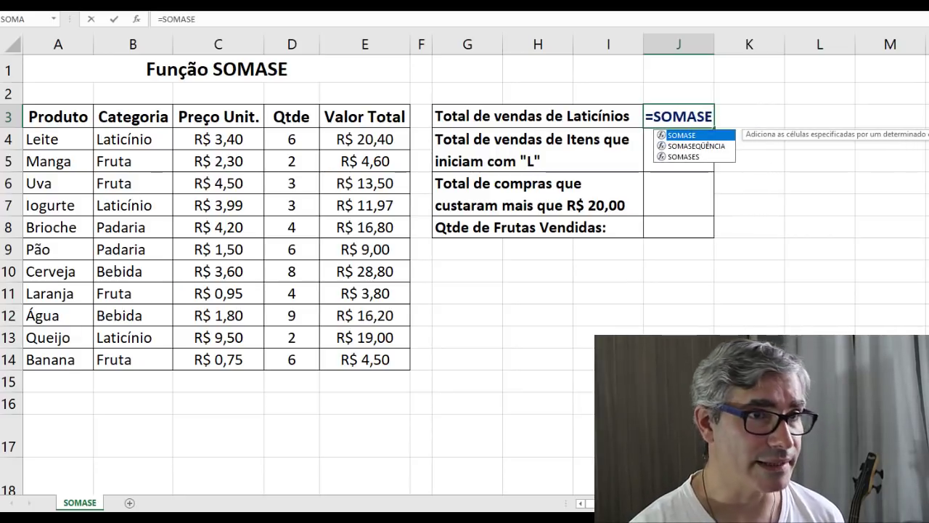
type("(")
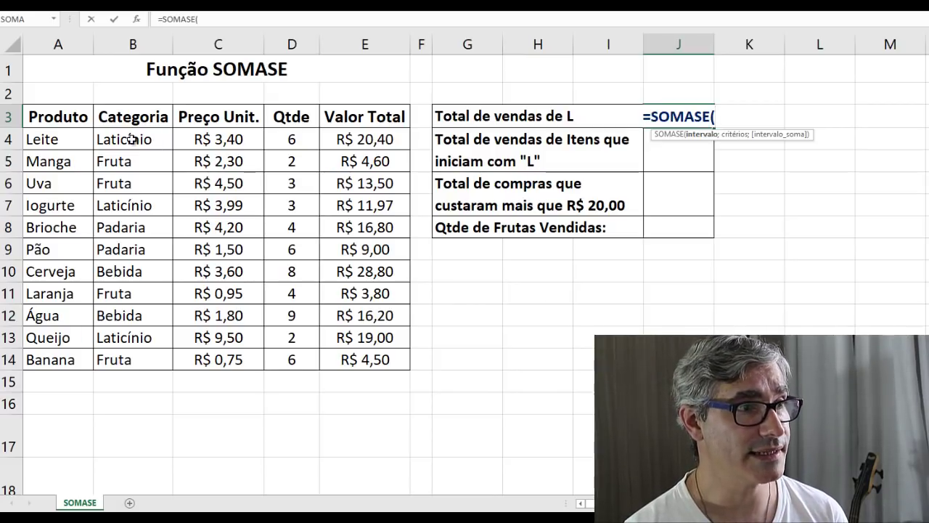
left_click_drag(130, 139, 135, 361)
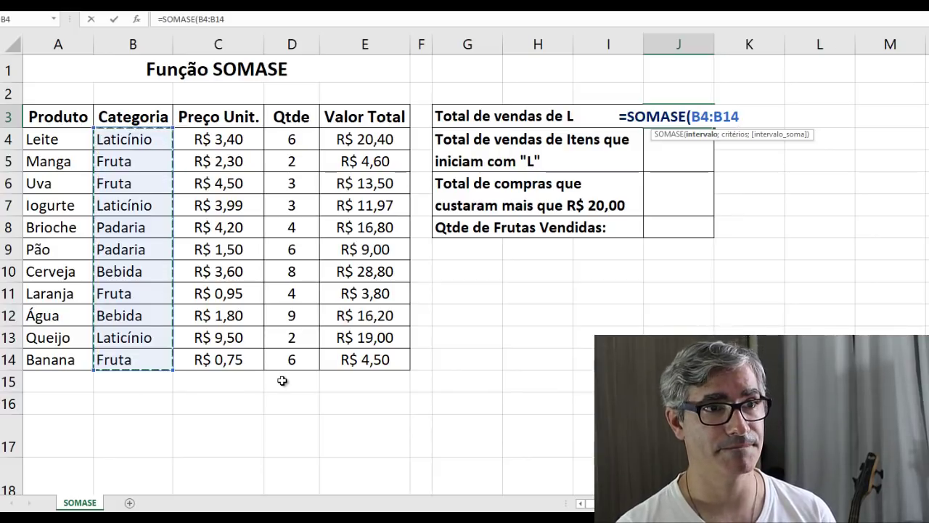
type(";")
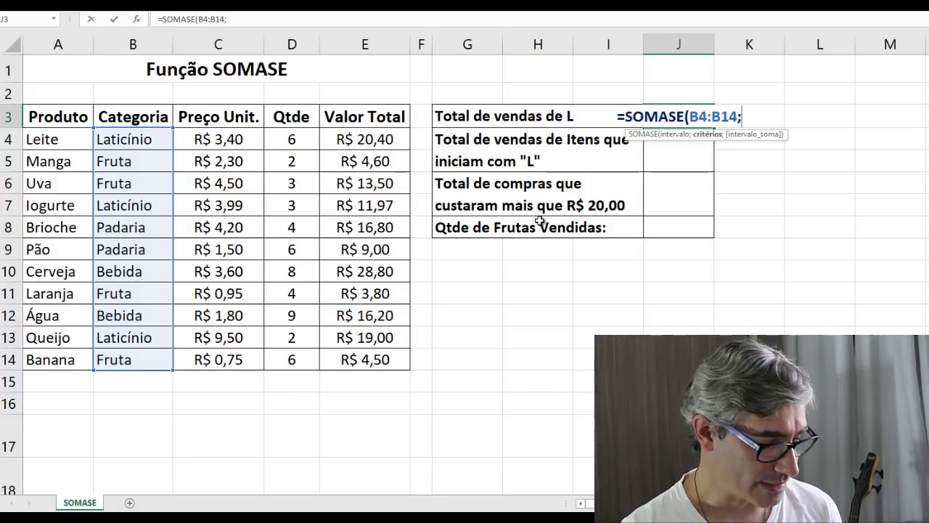
type("\"Laticínio")
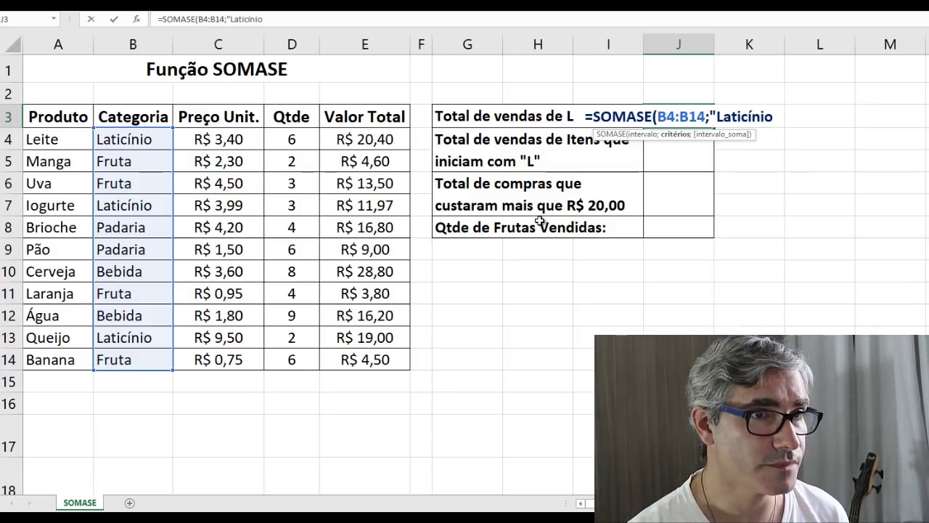
type("\"")
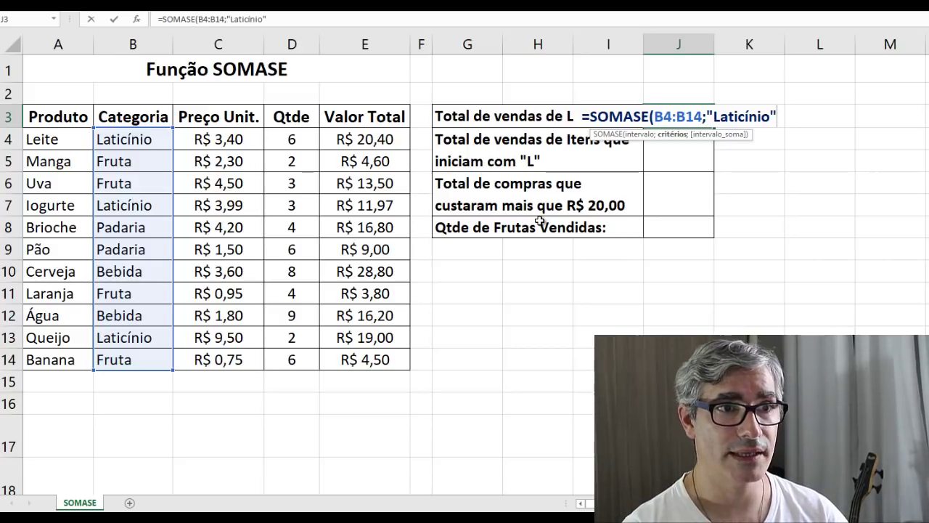
type(";")
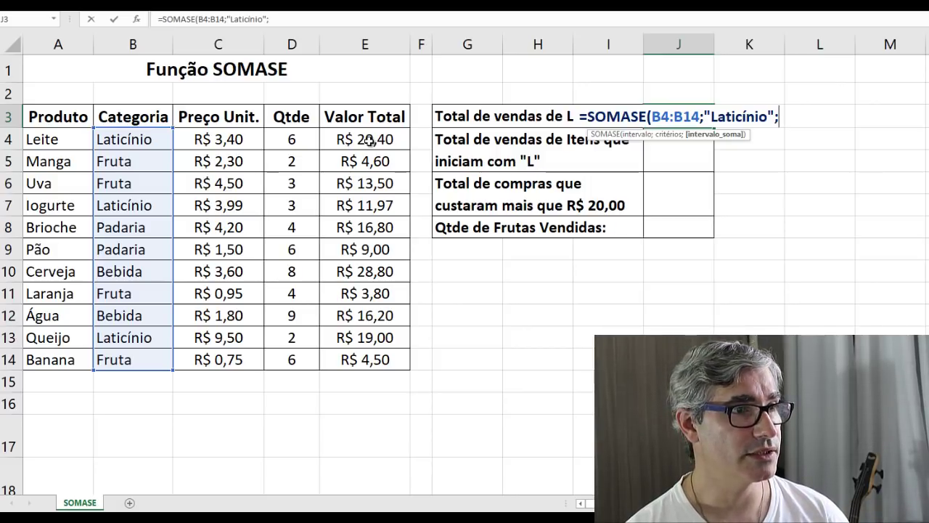
left_click_drag(369, 140, 368, 361)
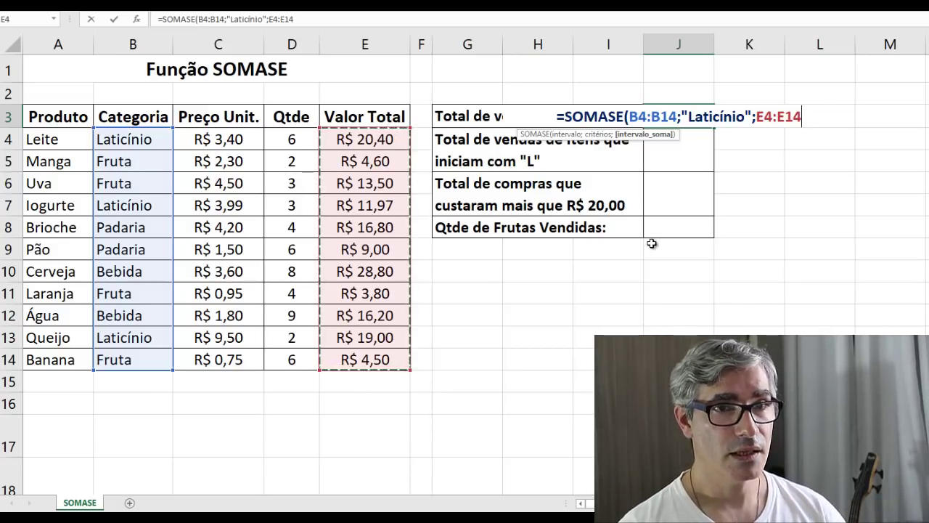
key("Return")
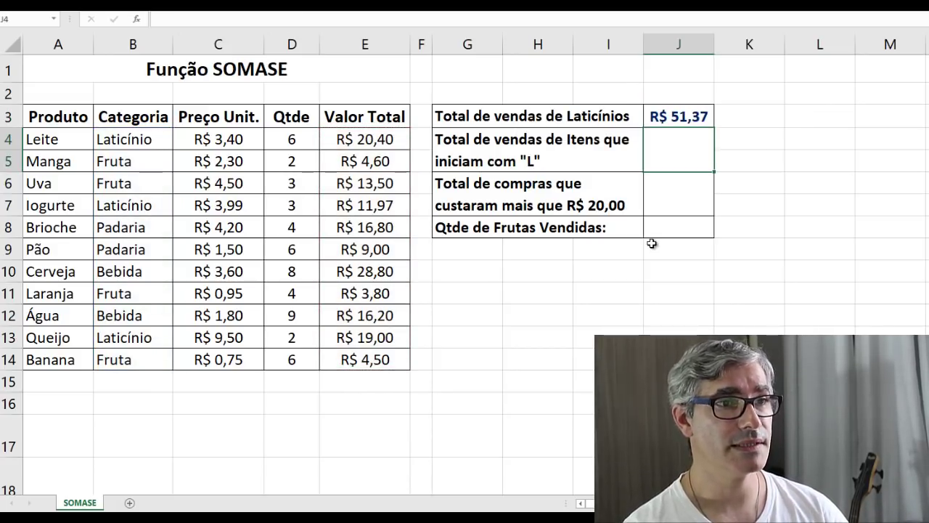
left_click(675, 118)
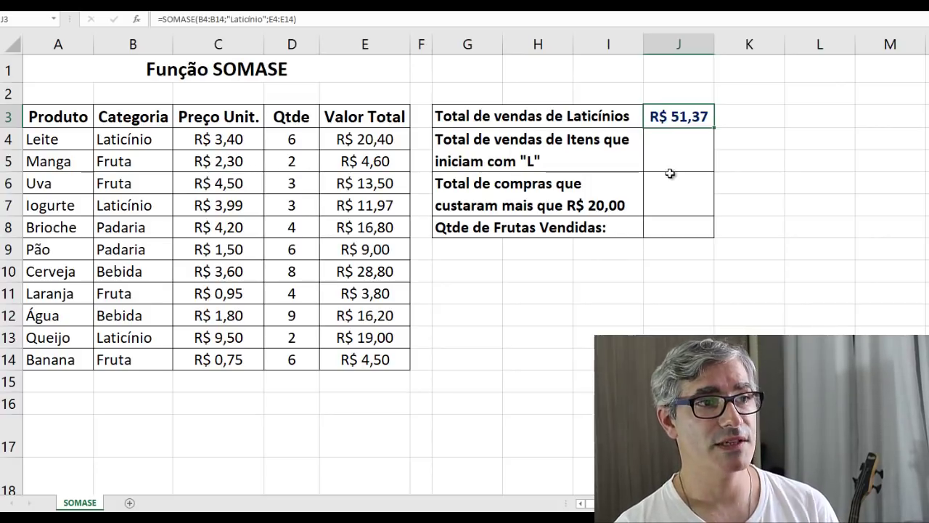
left_click(468, 152)
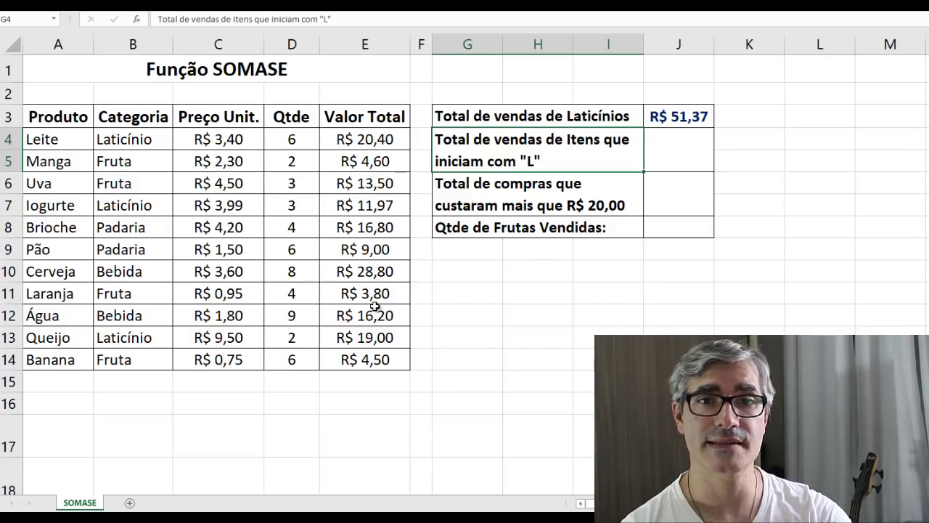
- In J4, start =SOMASE(A4:A14;"L* to match product names beginning with L
left_click(673, 149)
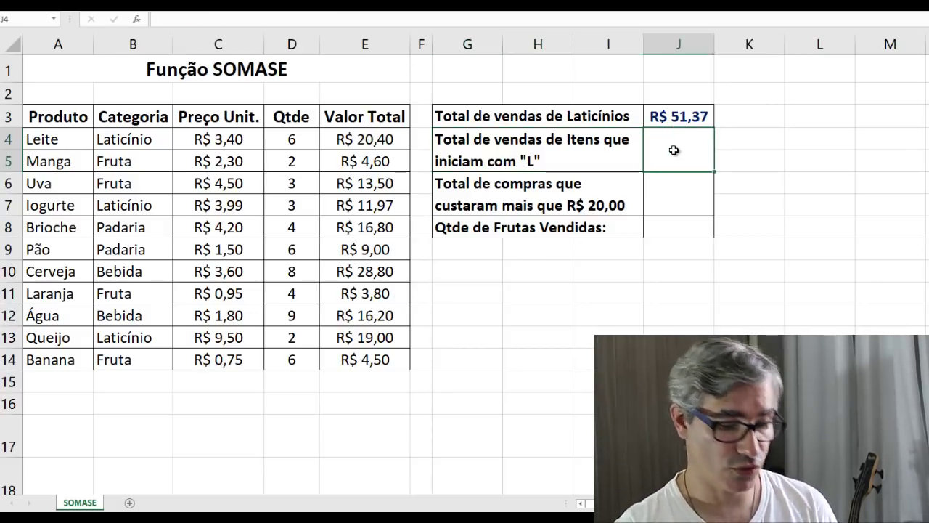
type("=")
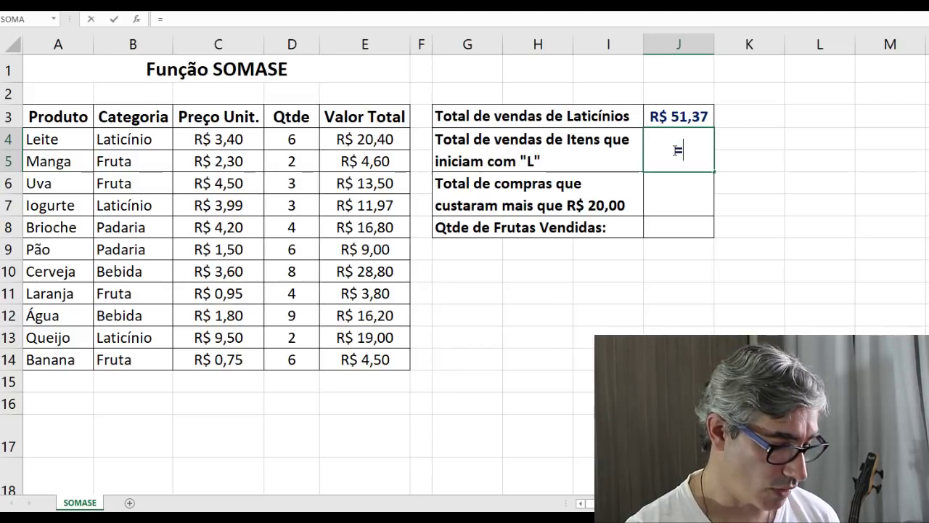
type("SOMASE")
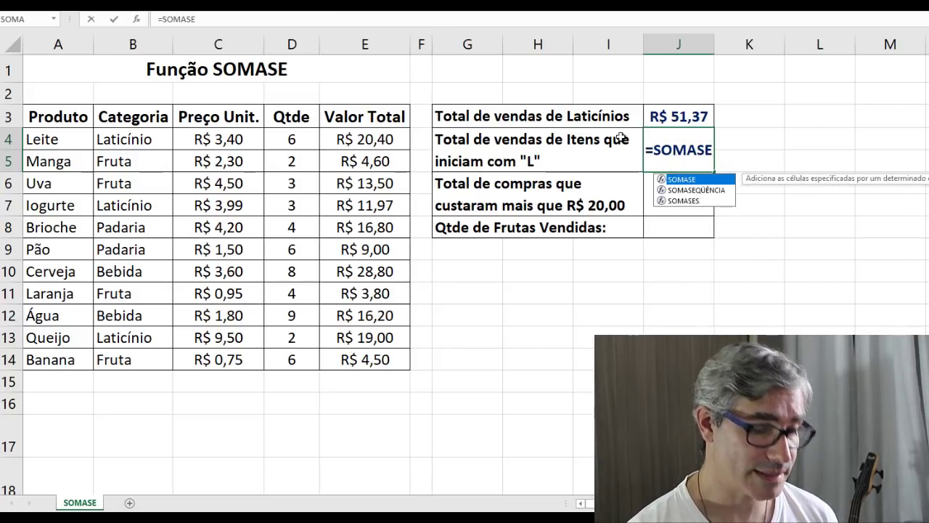
type("(")
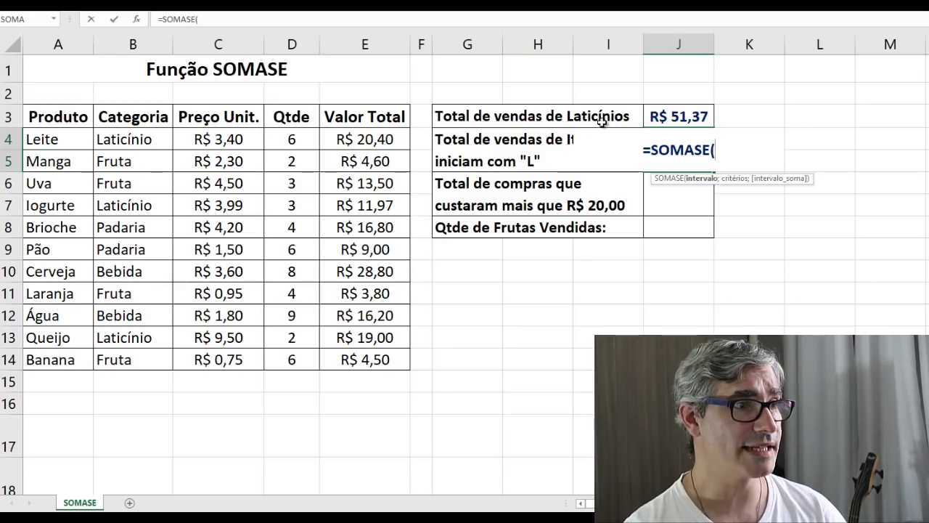
left_click(63, 140)
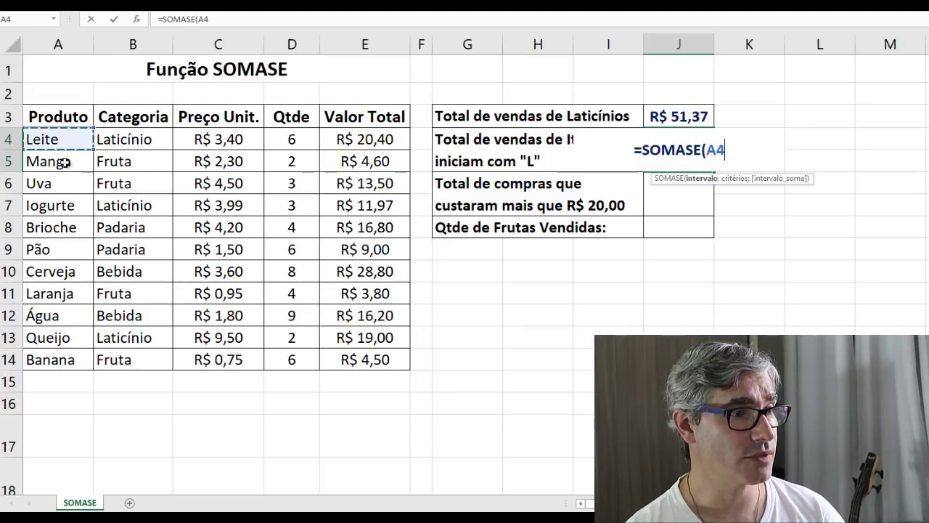
left_click_drag(64, 154, 65, 359)
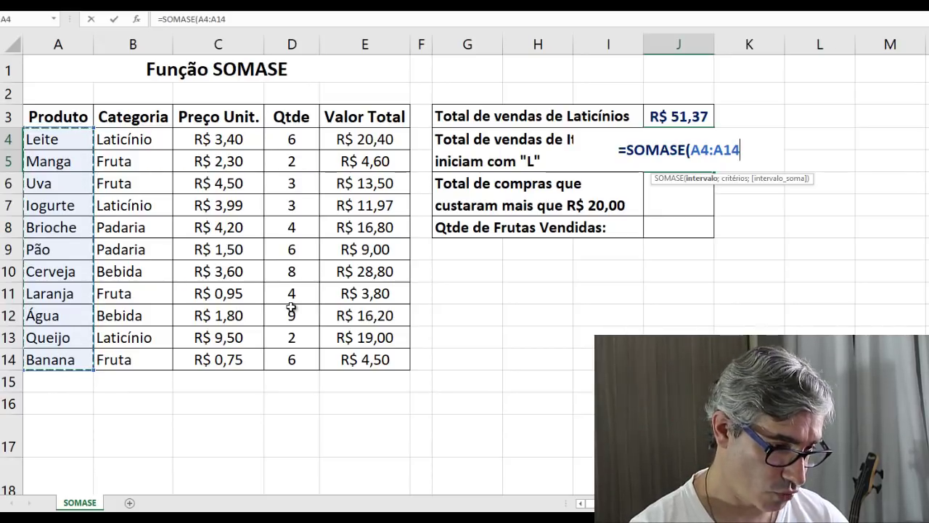
type(";")
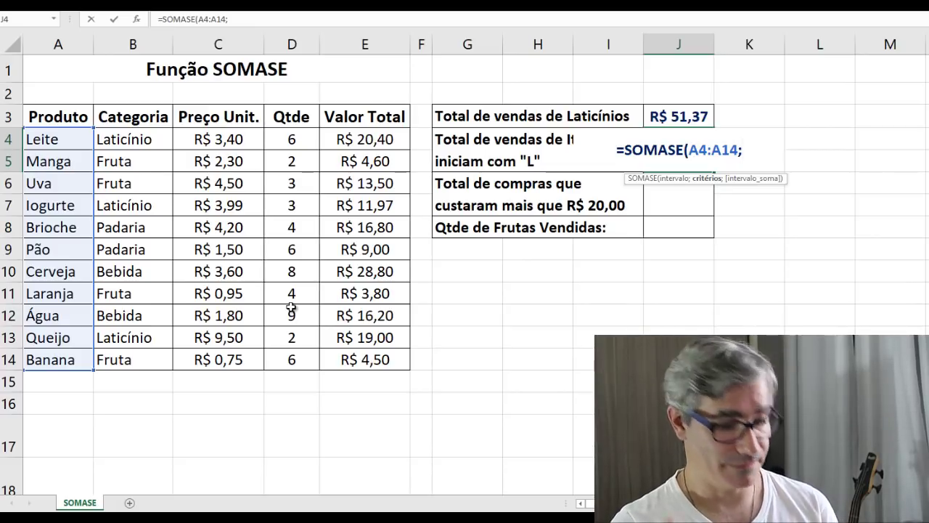
type("\"")
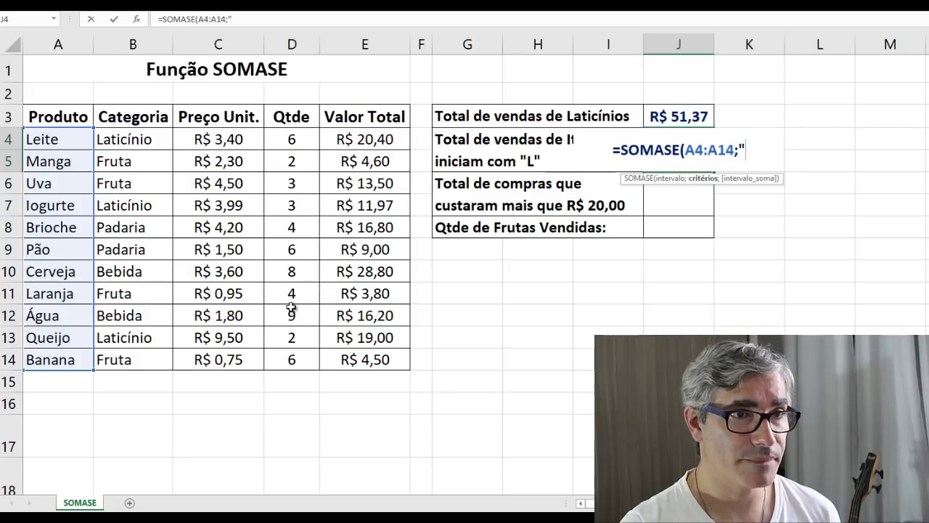
type("L")
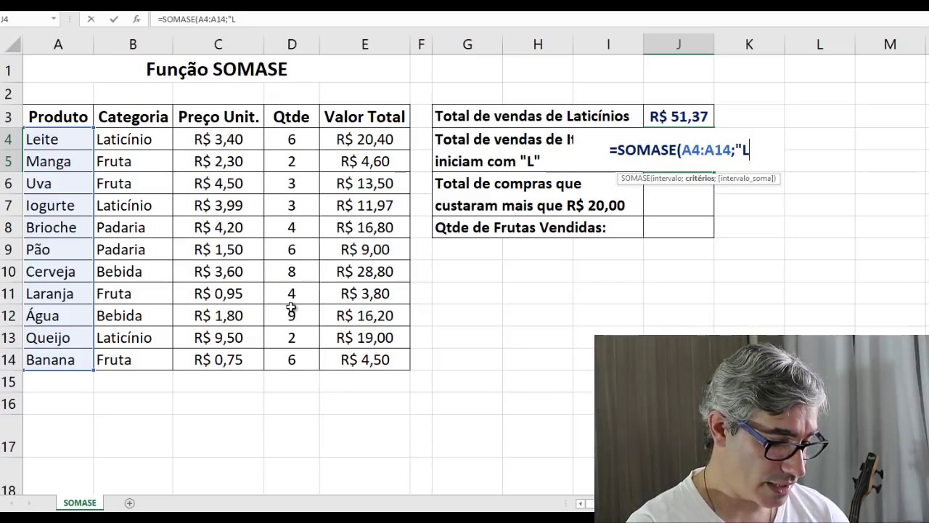
type("*")
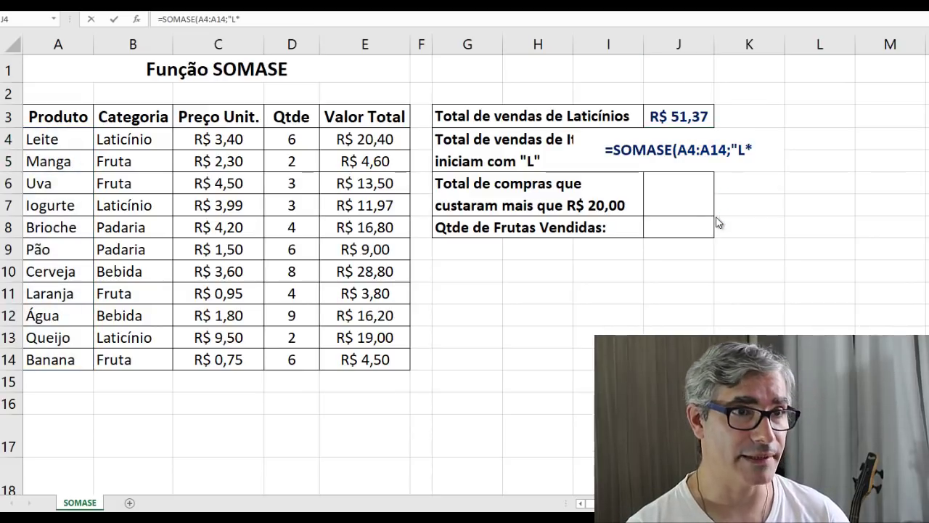
- Correct J4's criterion to "L*" and add E4:E14 as the sum range
left_click(733, 148)
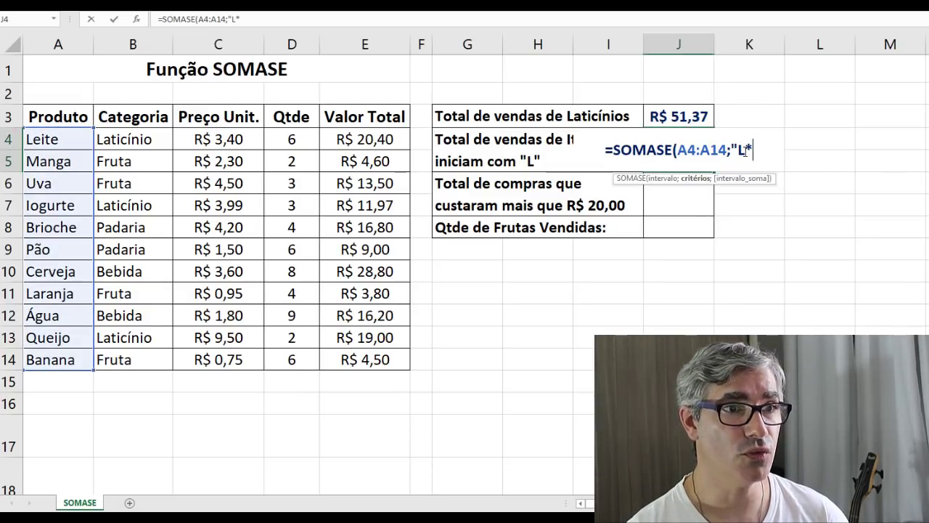
key("BackSpace")
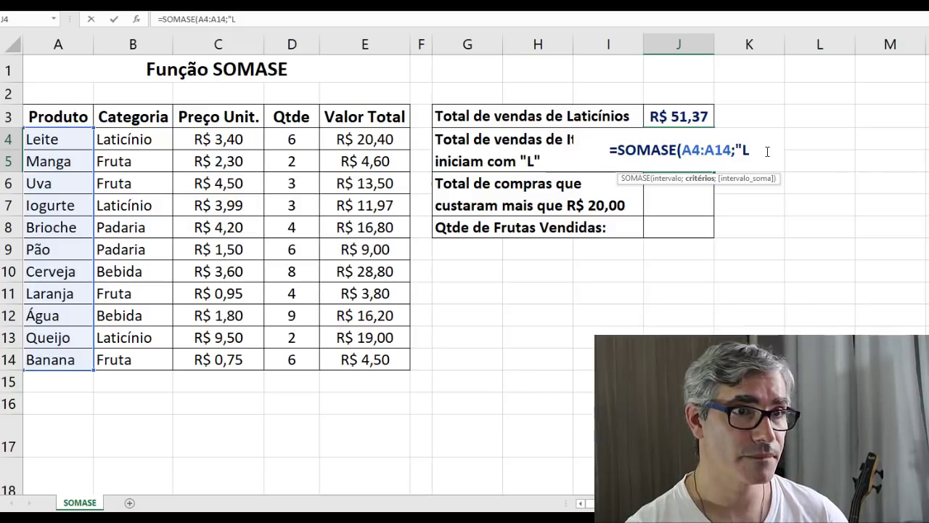
type("?")
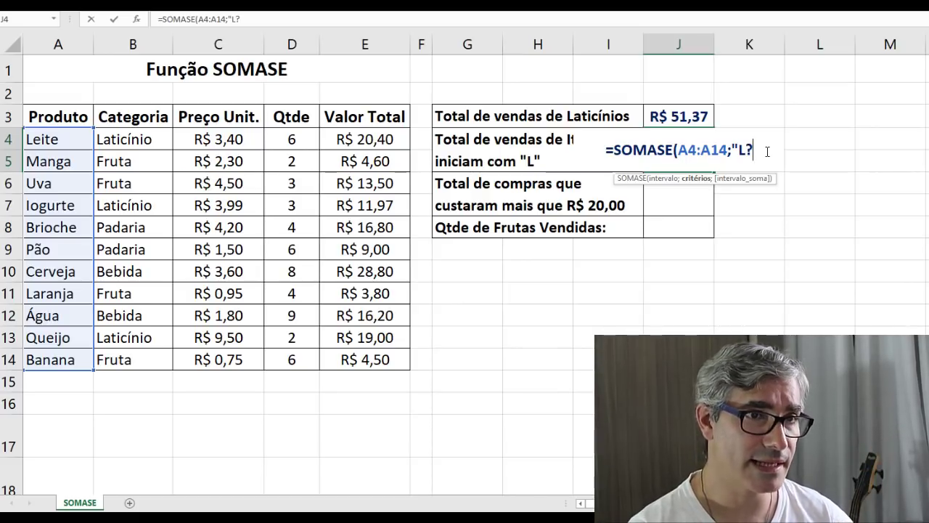
key("BackSpace")
type("*")
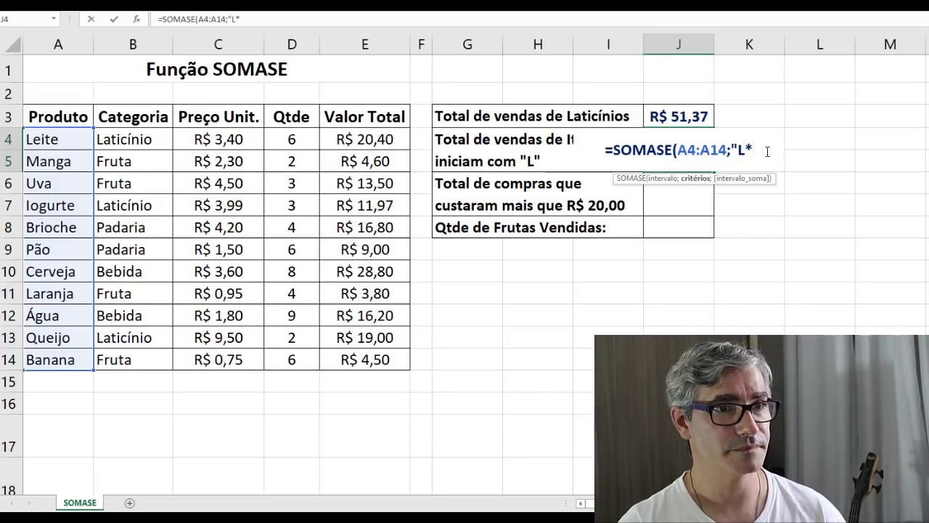
type("\"")
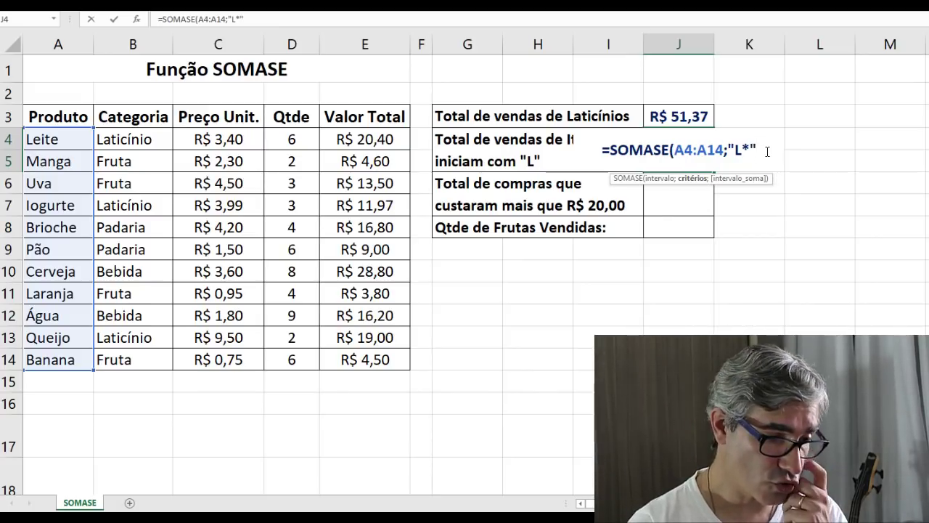
type(";")
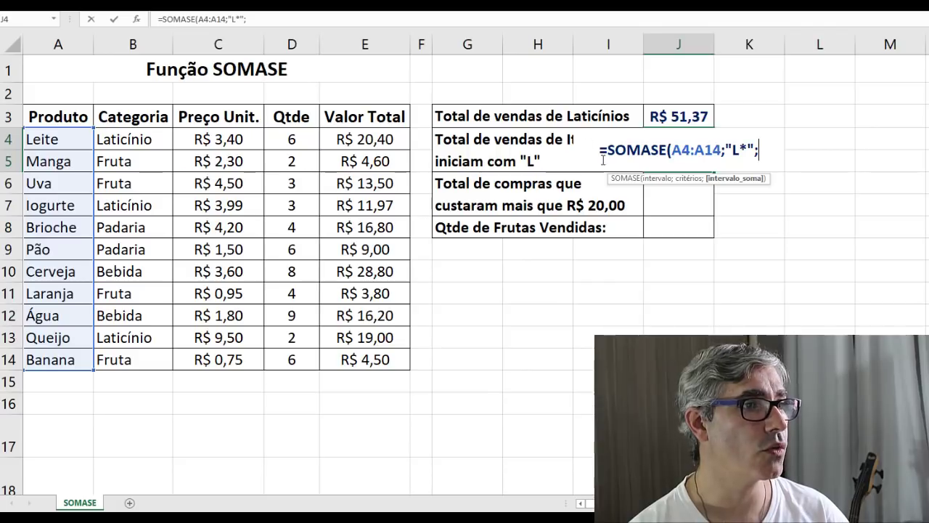
left_click_drag(391, 139, 387, 360)
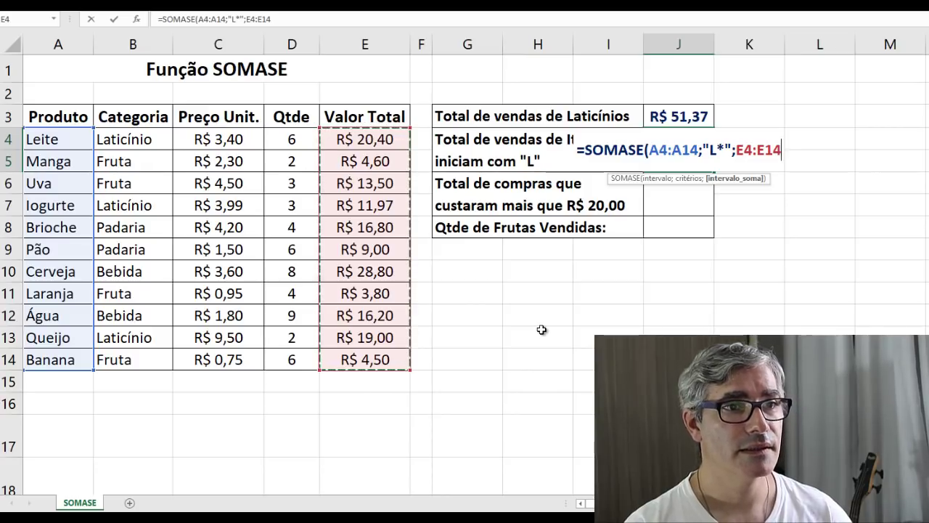
- Close and confirm J4's formula, giving R$ 24,20
type(")")
key("Return")
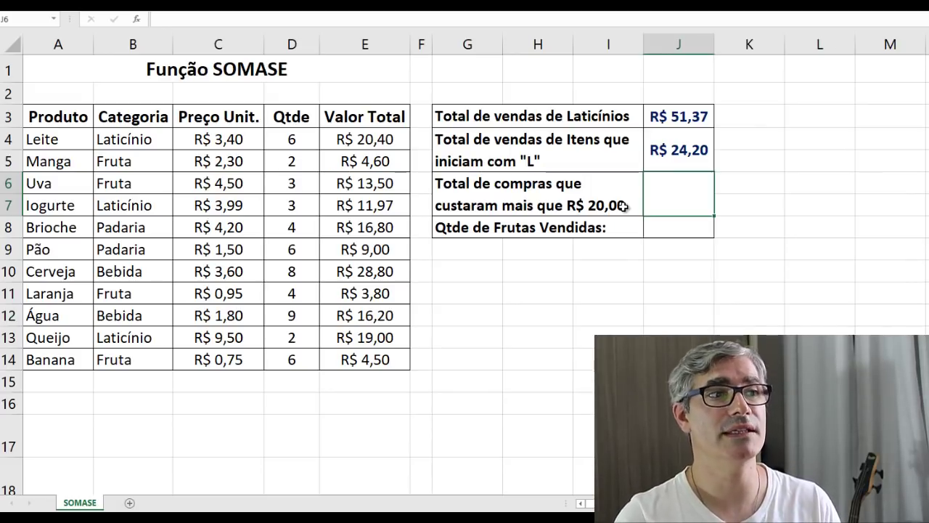
- Type =SOMASE(E4:E14;">20,00") in J6 to total sales above R$ 20,00
double_click(683, 195)
type("=SOMASE(")
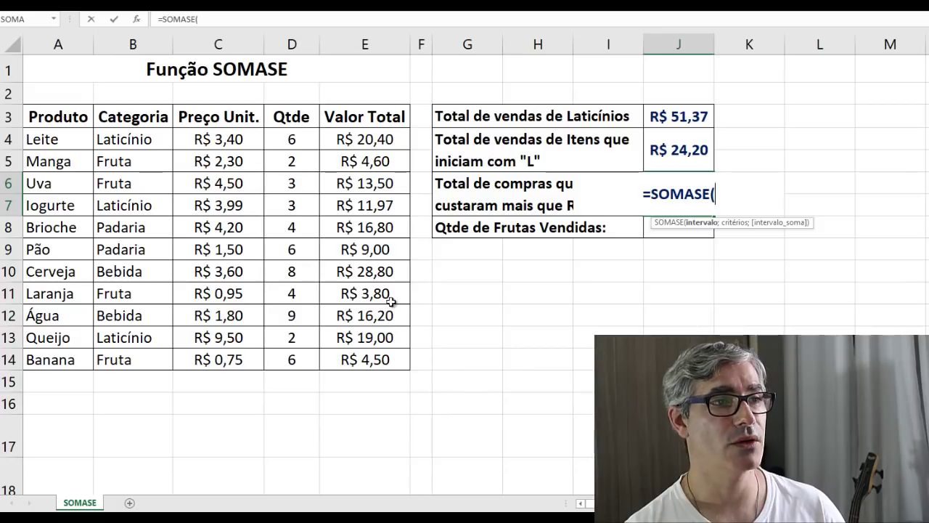
left_click_drag(368, 139, 365, 359)
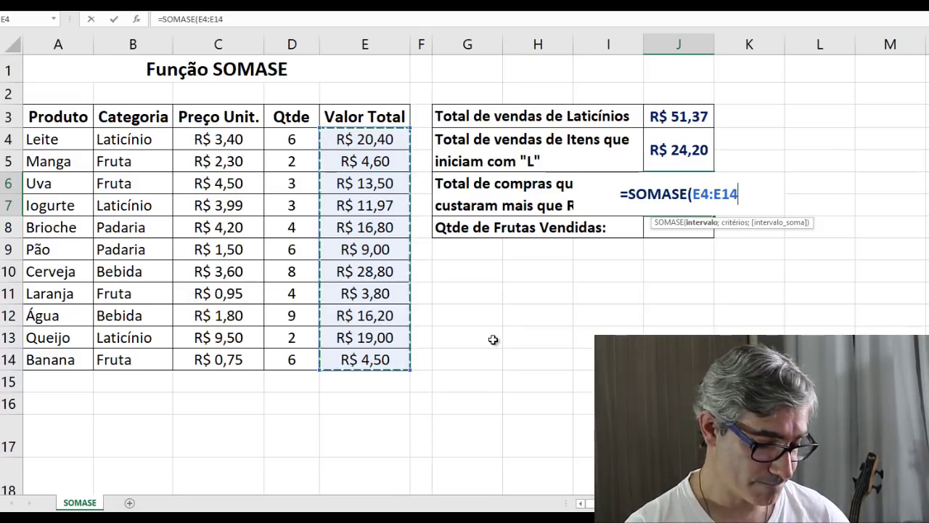
type(";")
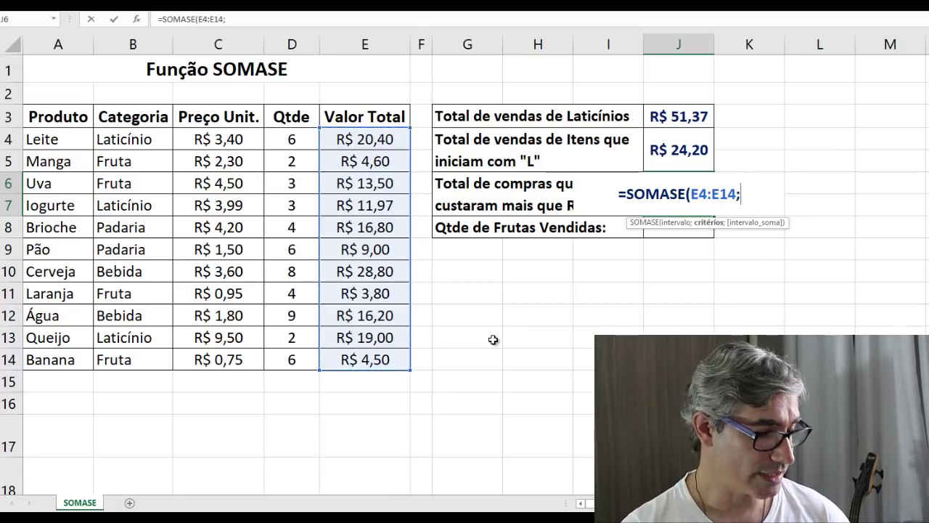
type("\"")
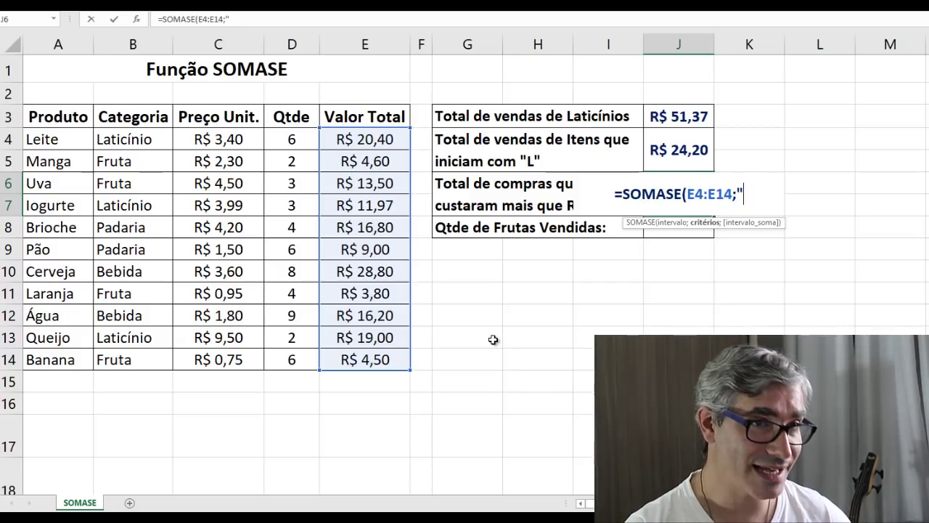
type(">")
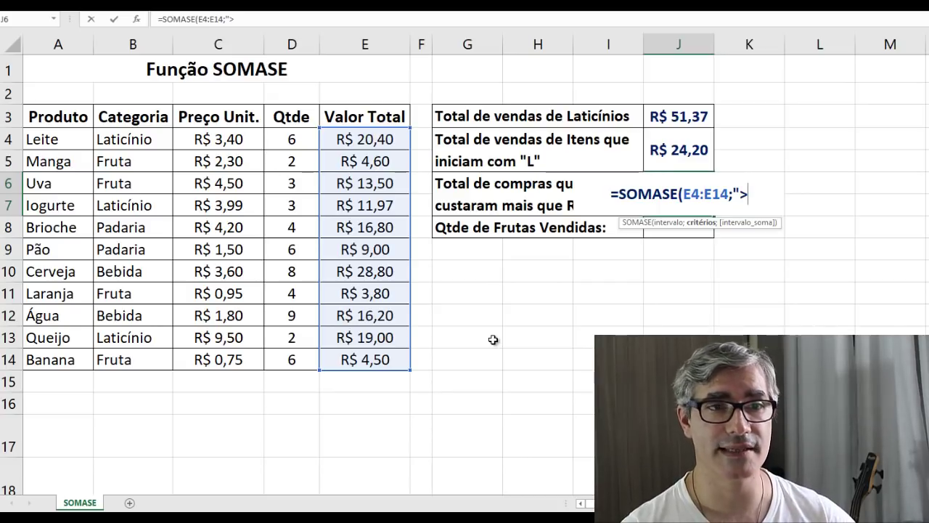
type("20,00")
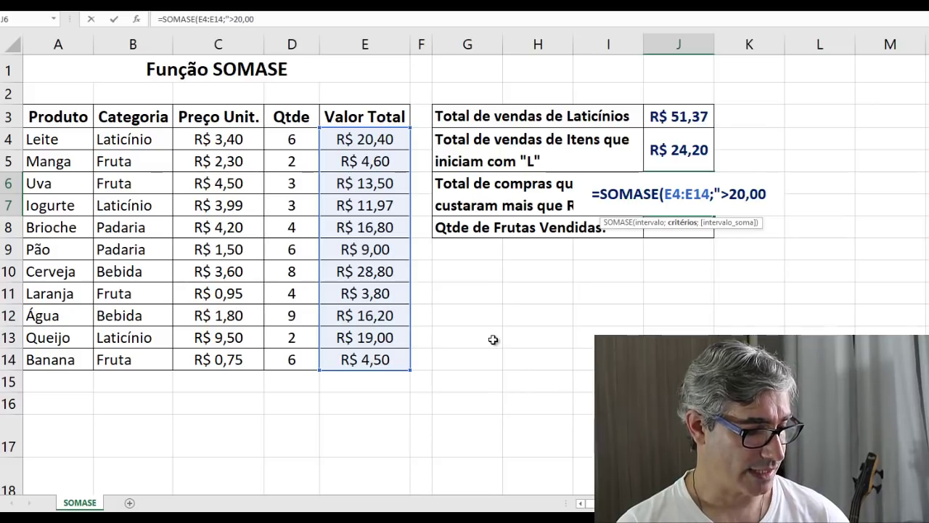
type("\"")
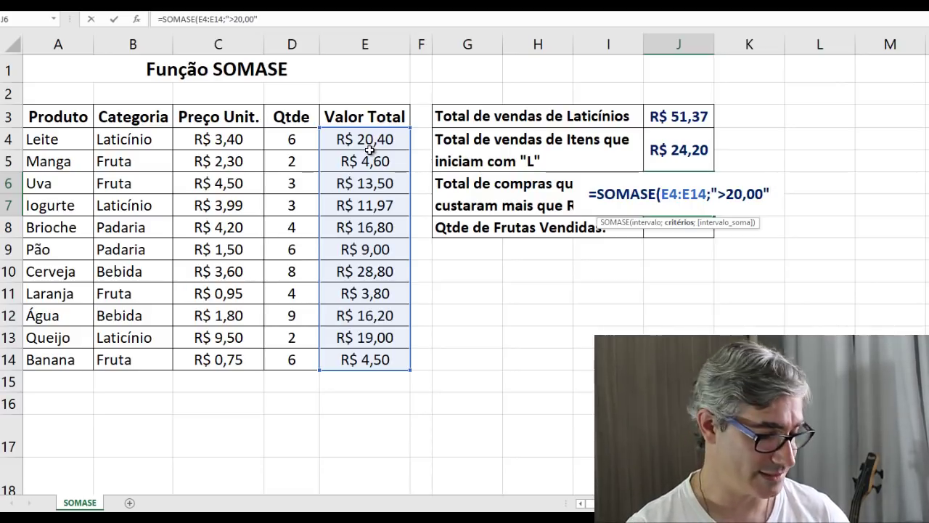
type(")")
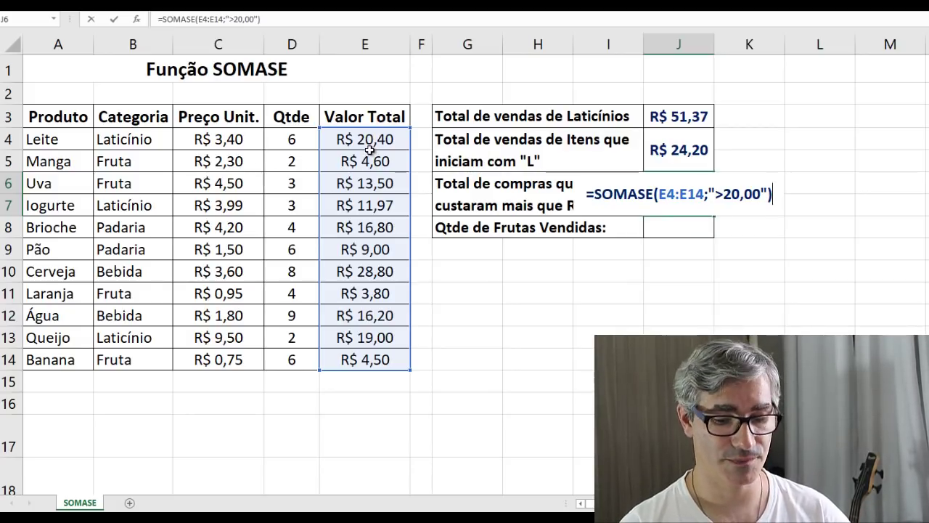
- Confirm J6's formula, returning R$ 49,20
key("Return")
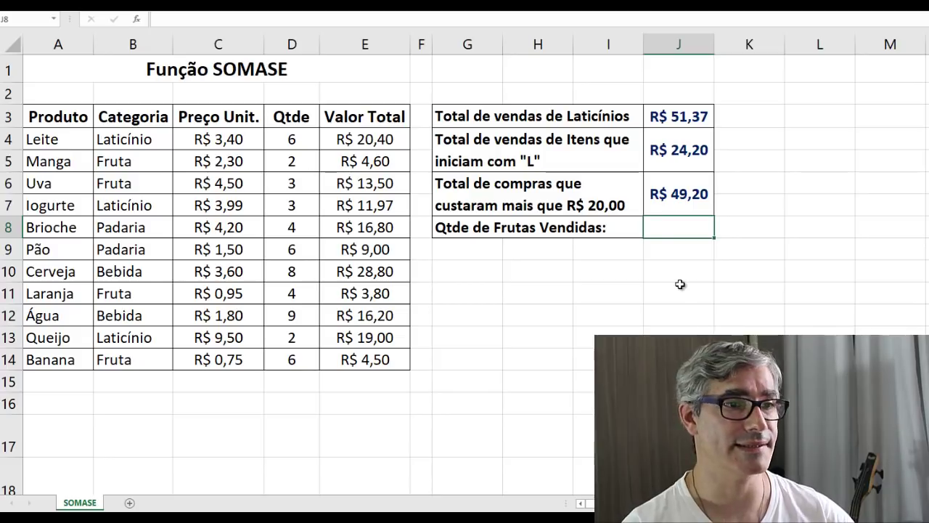
- Enter =SOMASE(B4:B14;"Fruta";D4:D14) in J8 to sum fruit quantities
type("=")
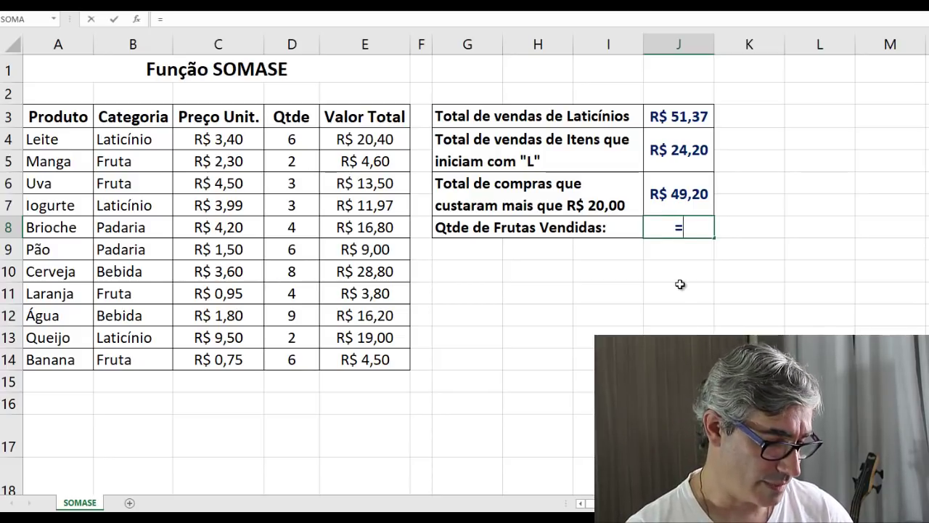
type("SOMA")
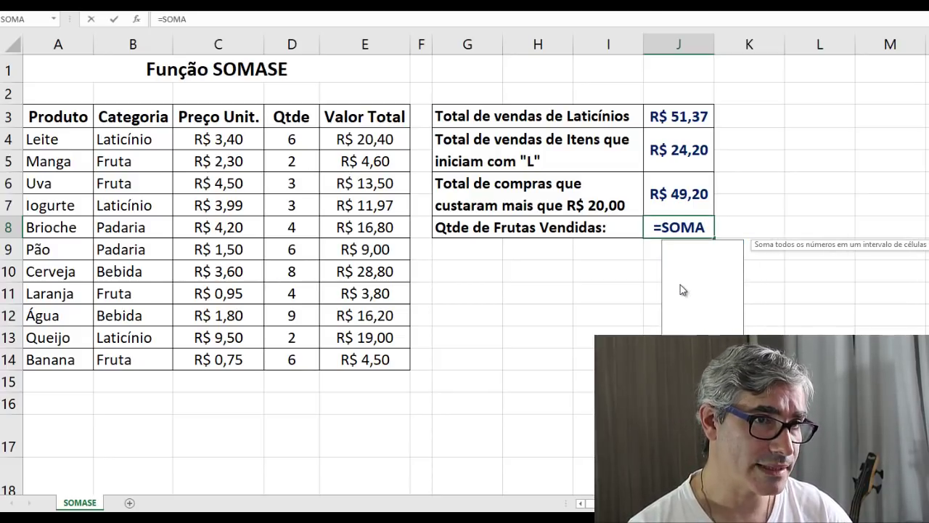
type("SE(")
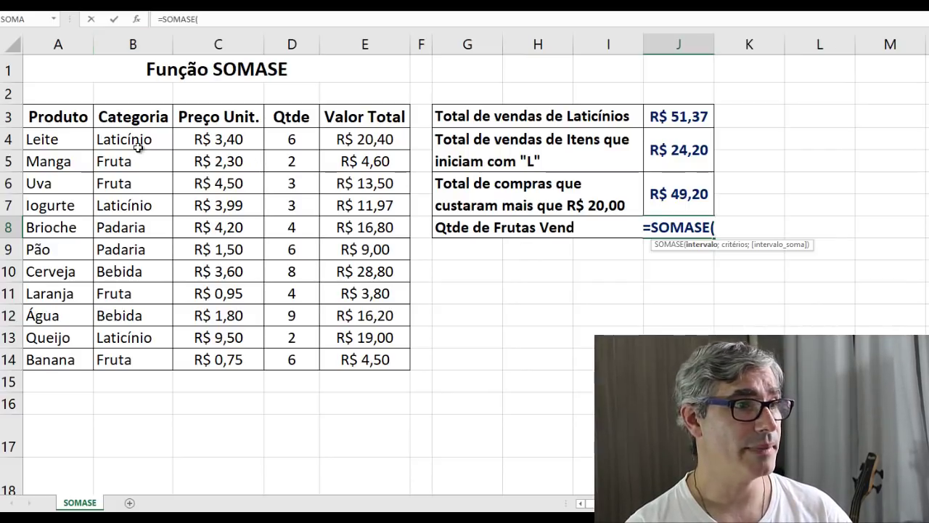
left_click_drag(138, 147, 137, 360)
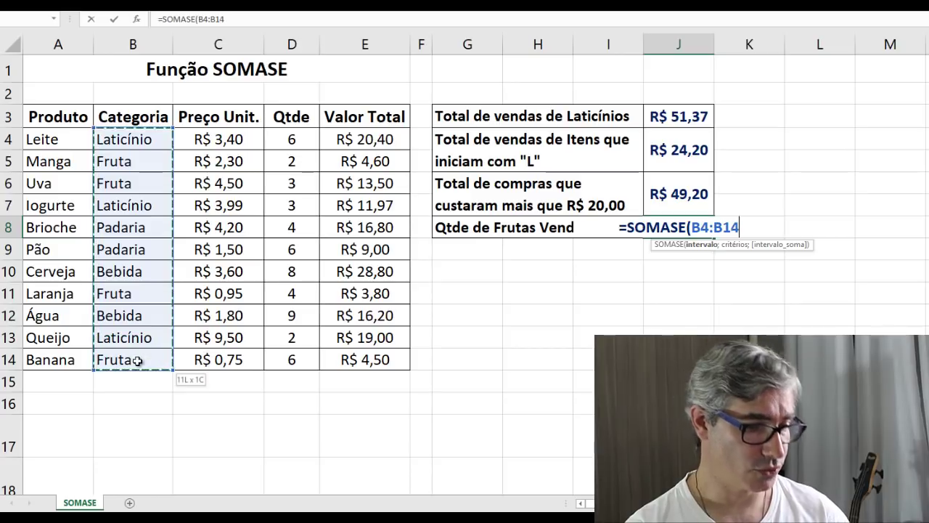
type(";")
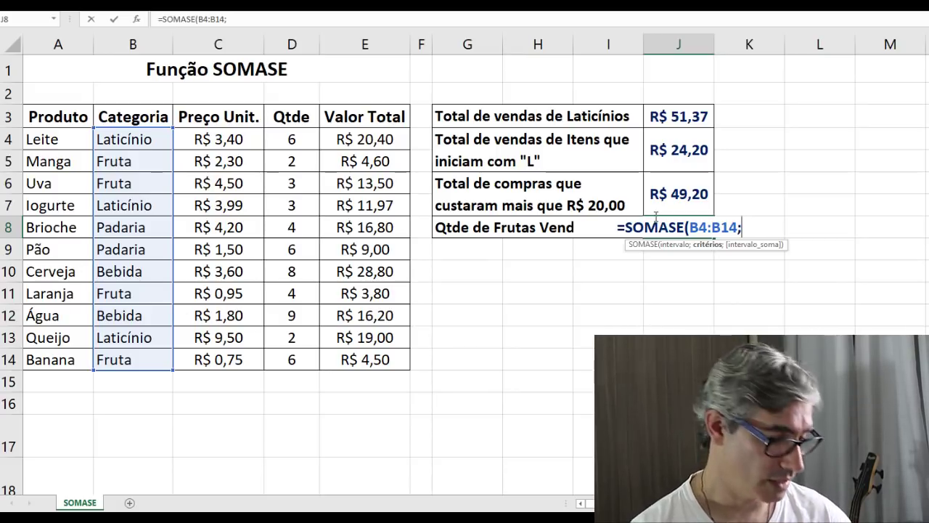
type("\"")
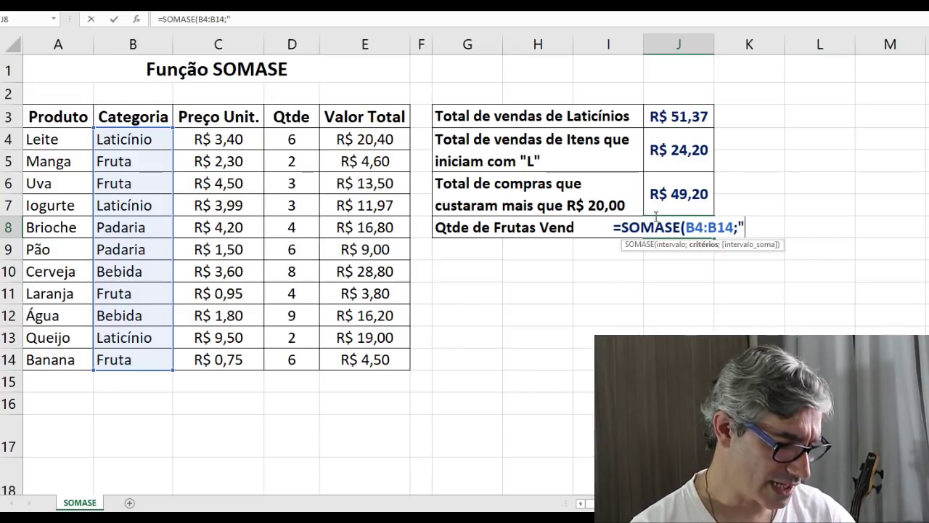
type("Frut")
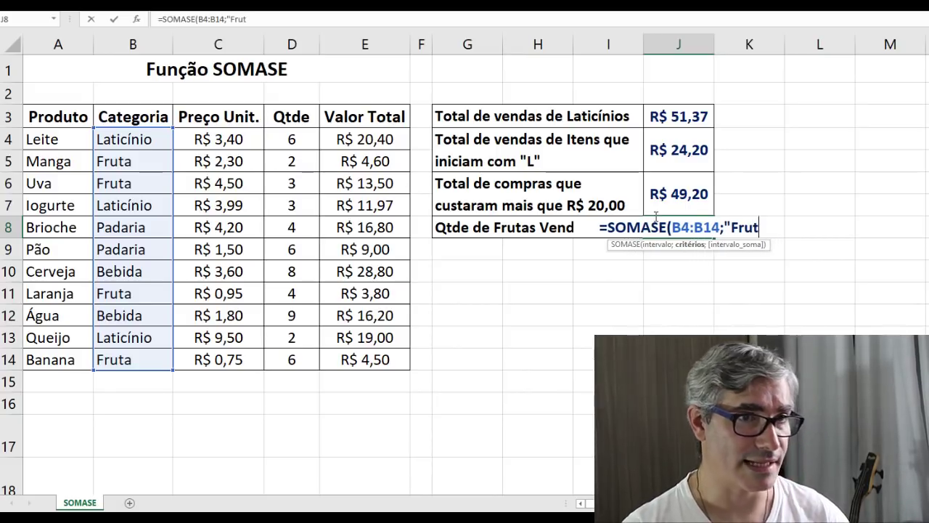
type("a\"")
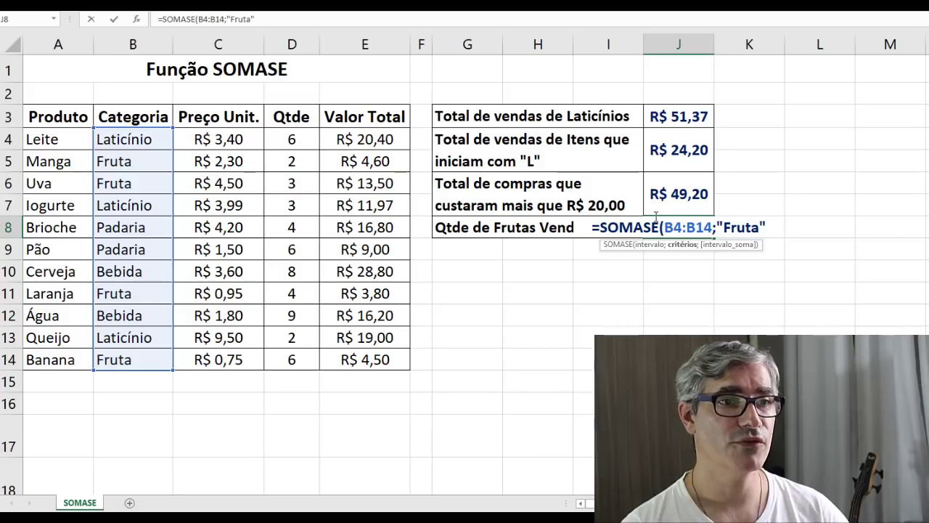
type(";")
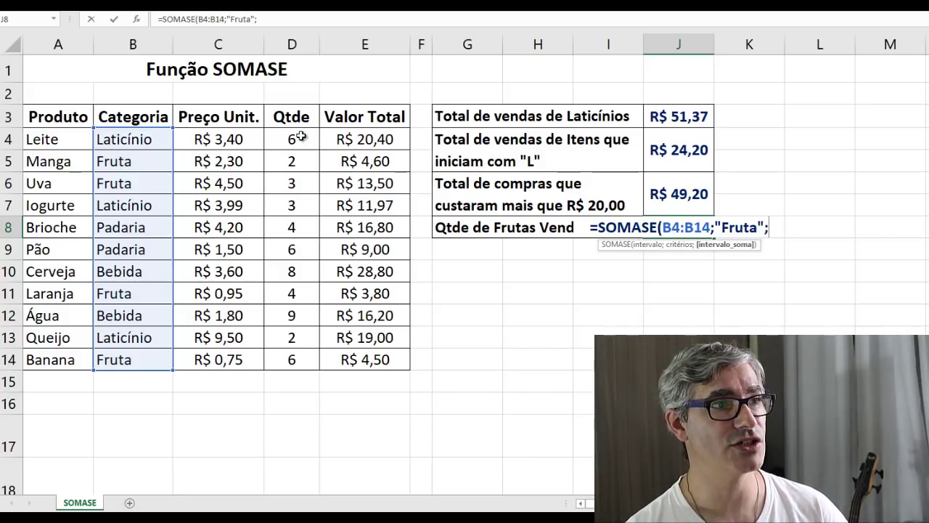
left_click_drag(300, 136, 300, 357)
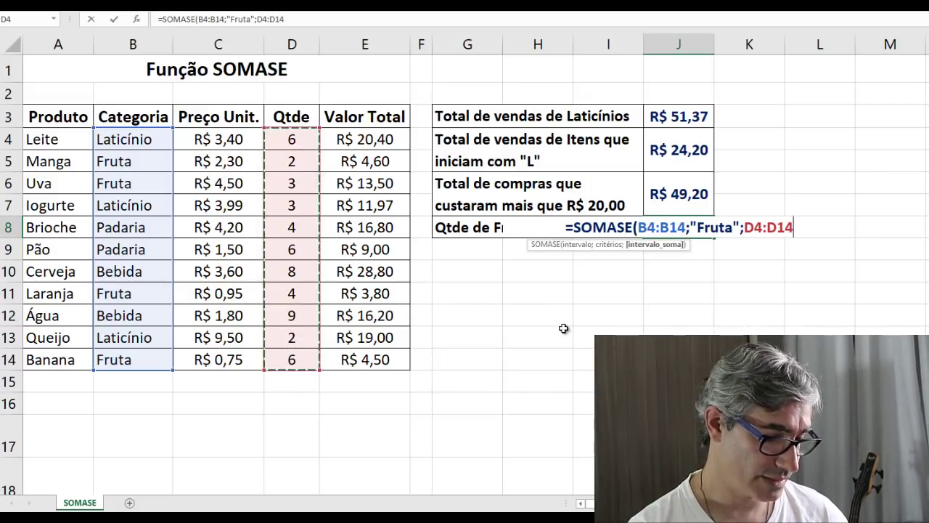
type(")")
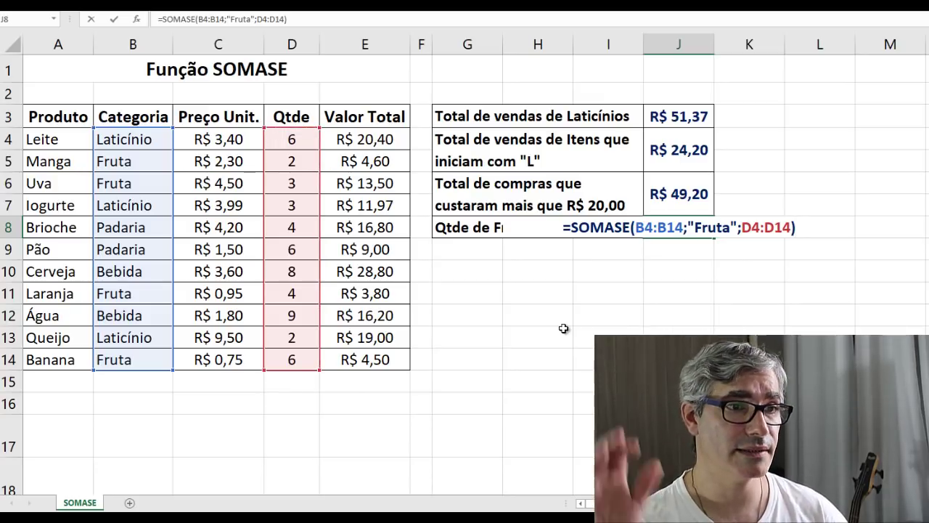
key("Return")
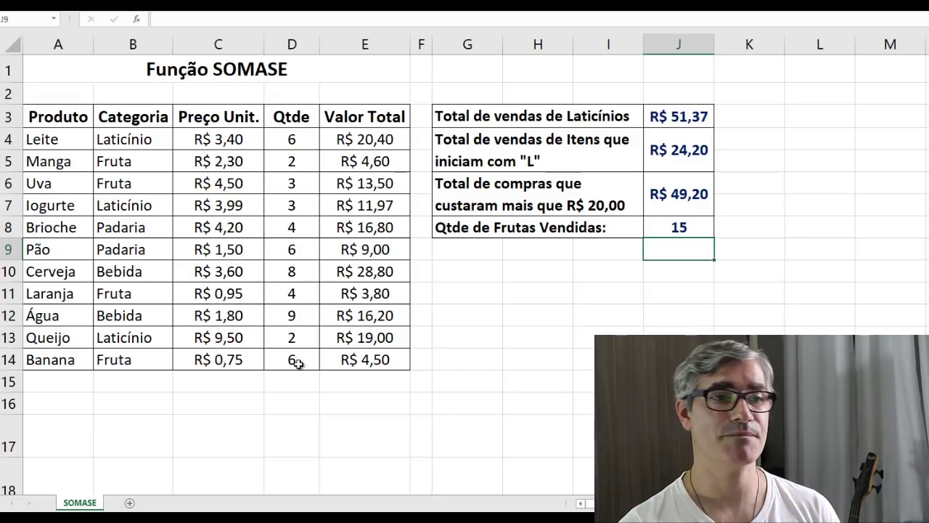
- Select empty cell H12 to review the finished summary table, with fruit quantity showing 15
left_click(566, 309)
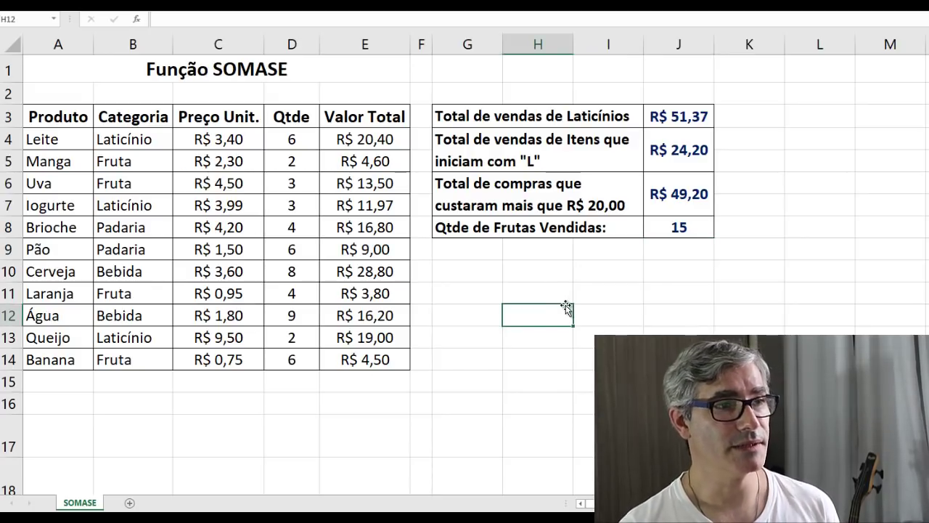